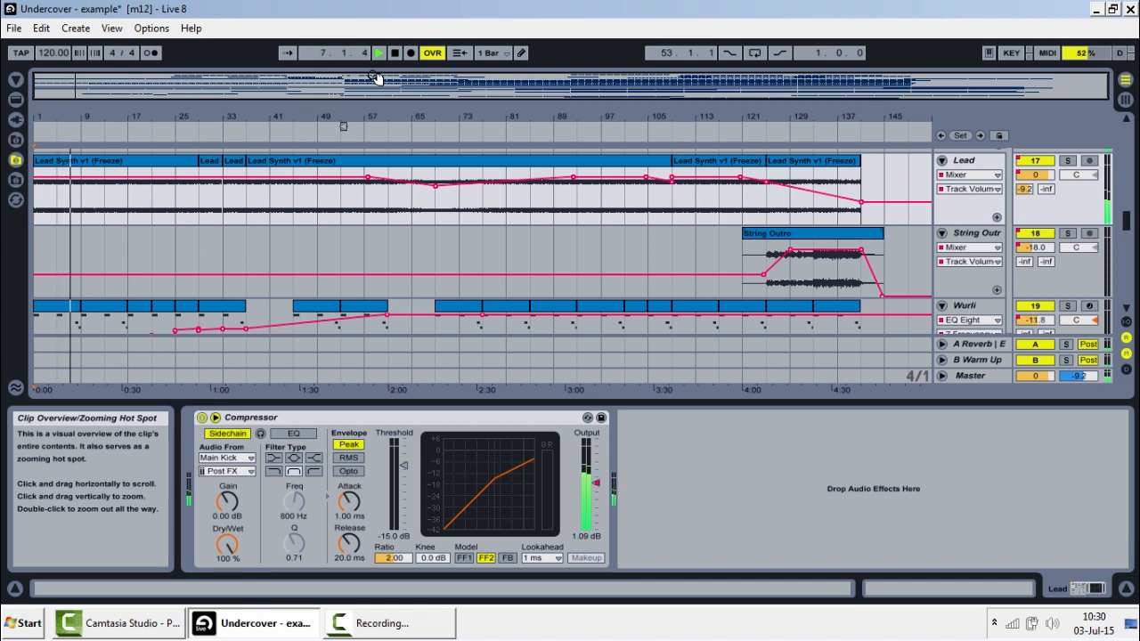
# - Solo the Wurli track and show its device chain
pyautogui.scroll(-3, 291, 275)
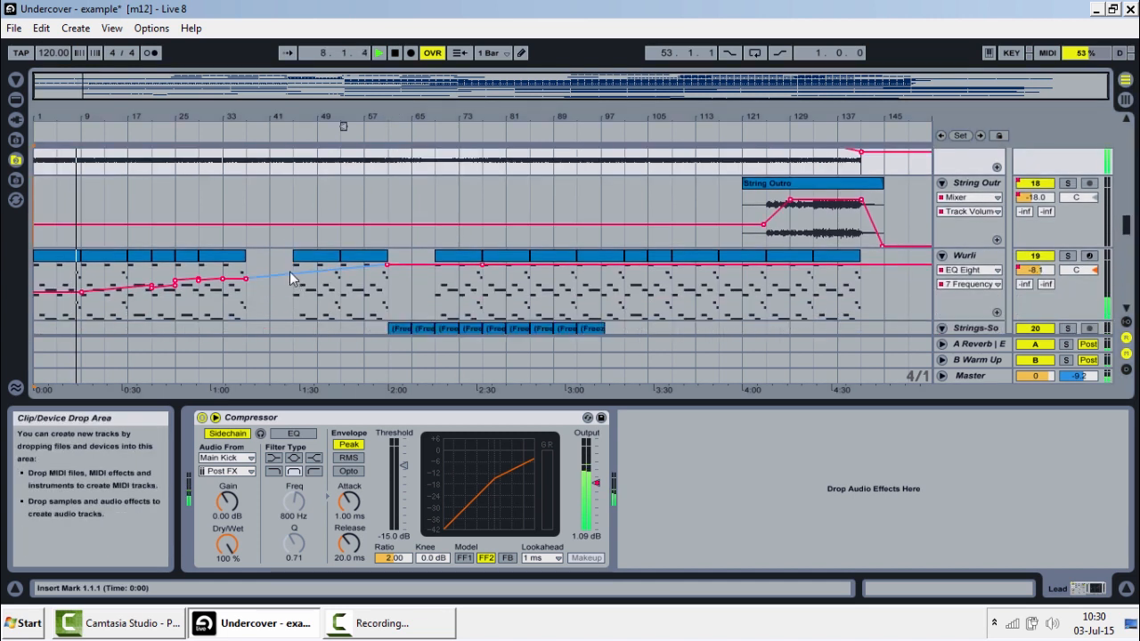
pyautogui.scroll(-2, 247, 237)
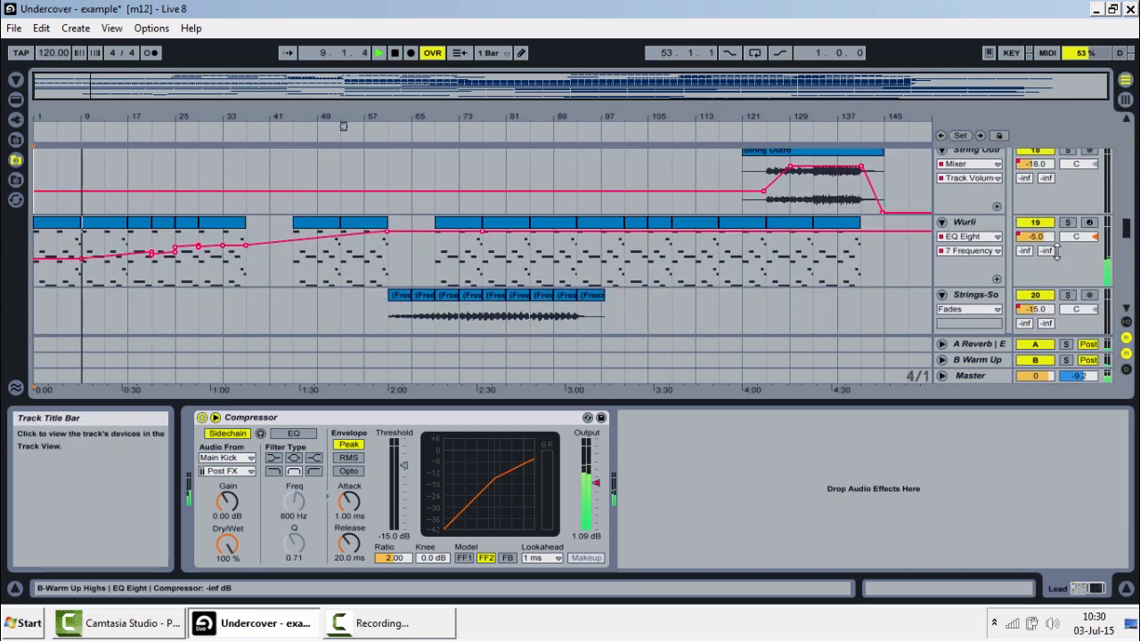
pyautogui.click(1069, 222)
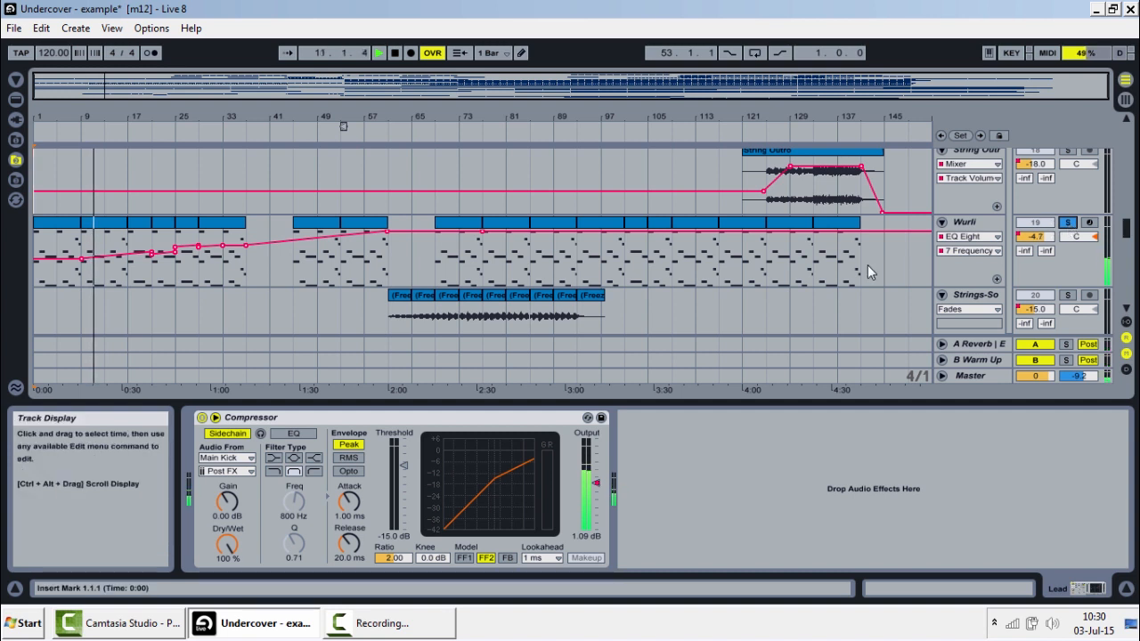
pyautogui.click(965, 223)
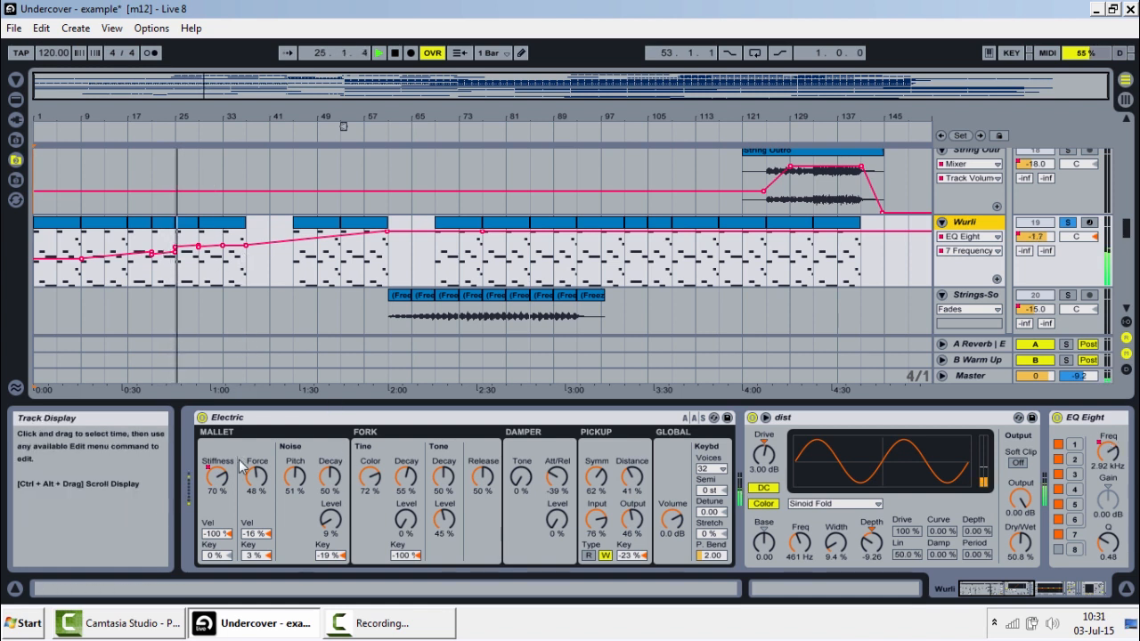
# - Show the Electric device's Mallet Stiffness automation on the Wurli track
pyautogui.click(980, 236)
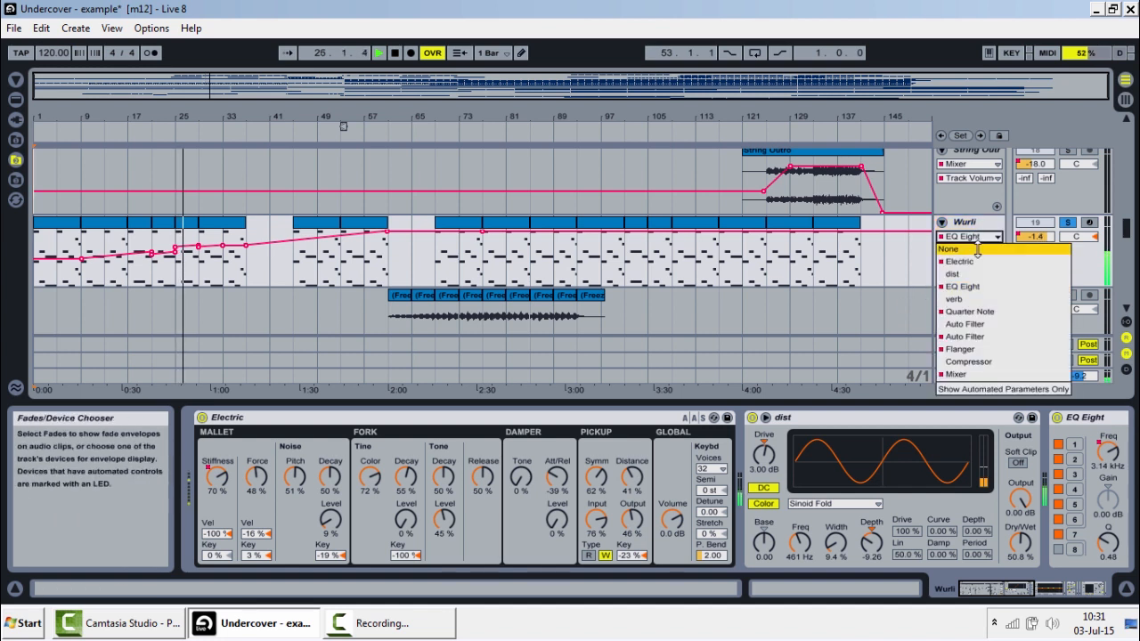
pyautogui.click(977, 258)
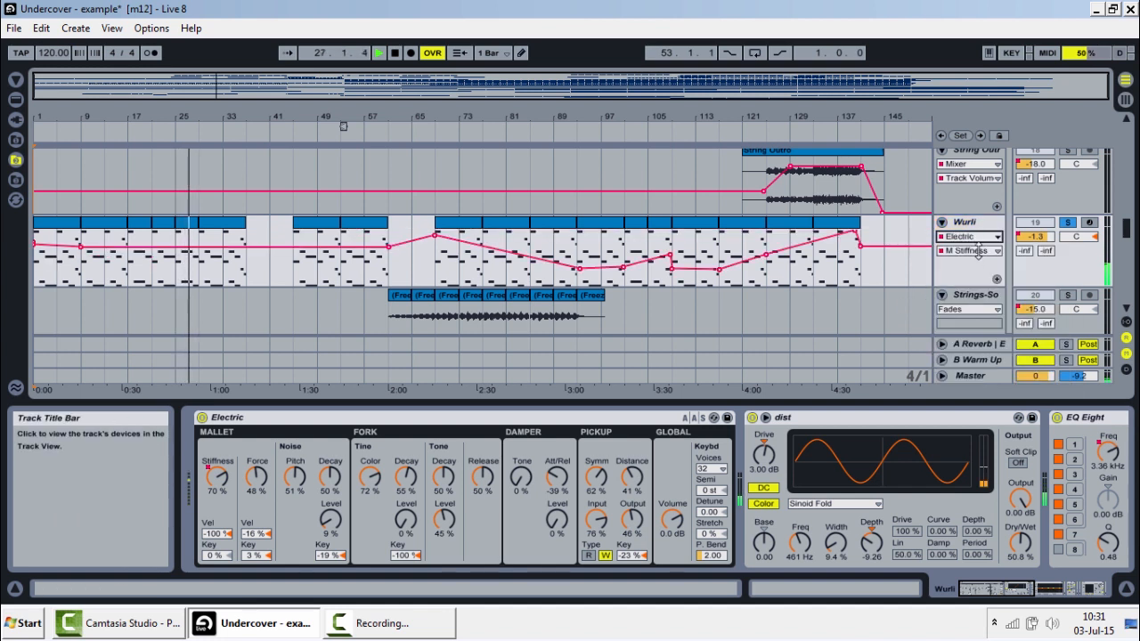
pyautogui.click(978, 251)
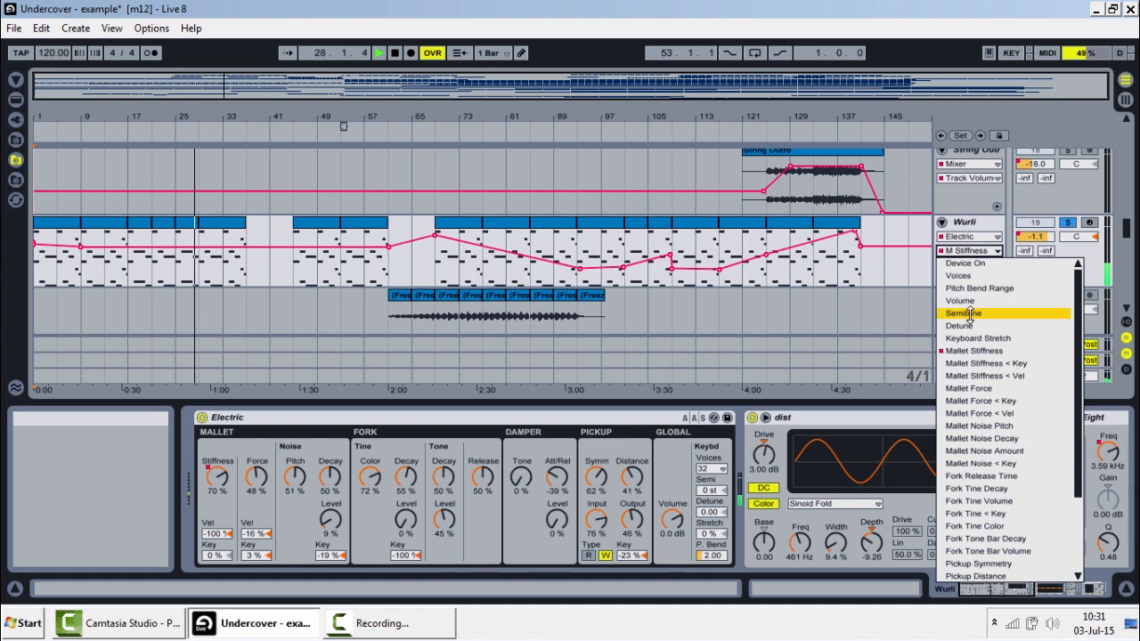
pyautogui.click(980, 350)
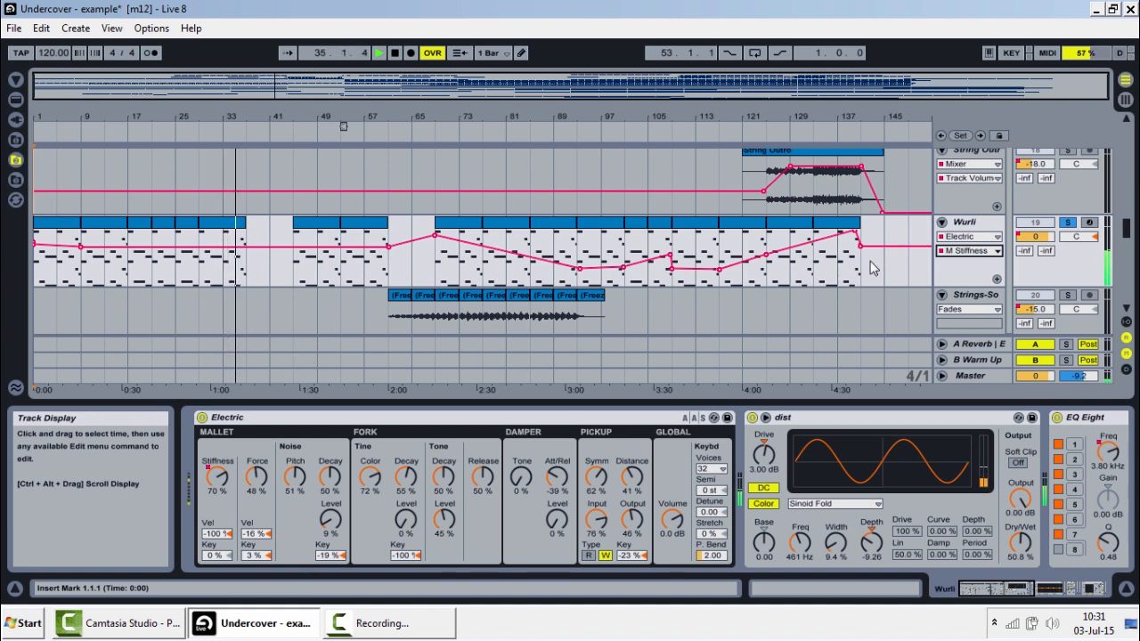
# - Show the Wurli track's EQ Eight automation again and collapse the Electric device to bring its EQ Eight into view
pyautogui.click(969, 236)
pyautogui.click(963, 286)
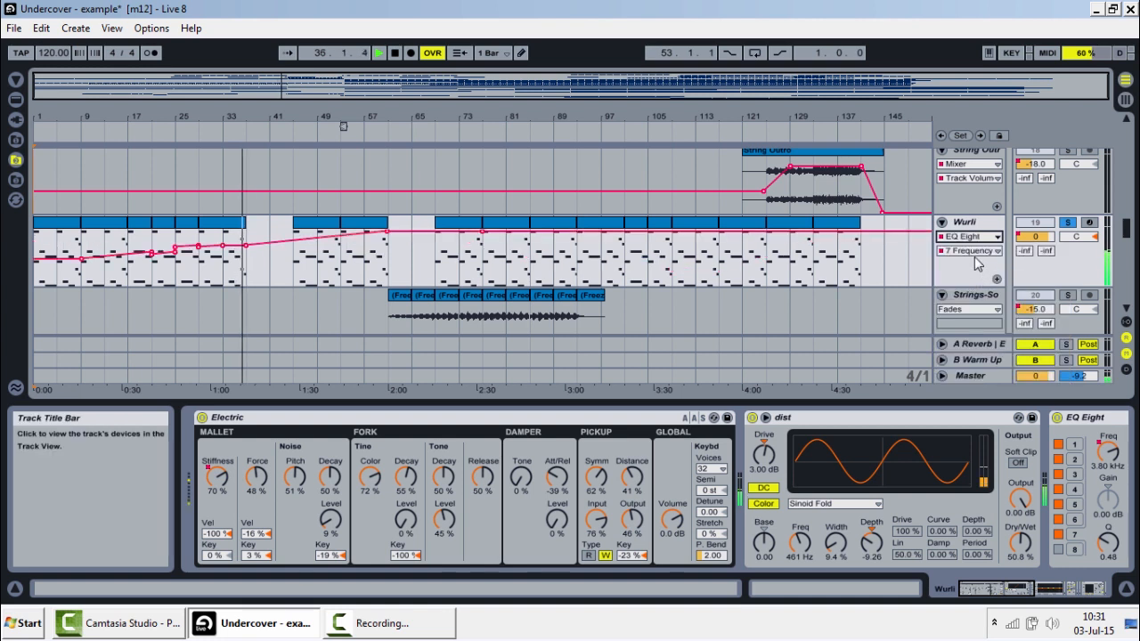
pyautogui.click(968, 224)
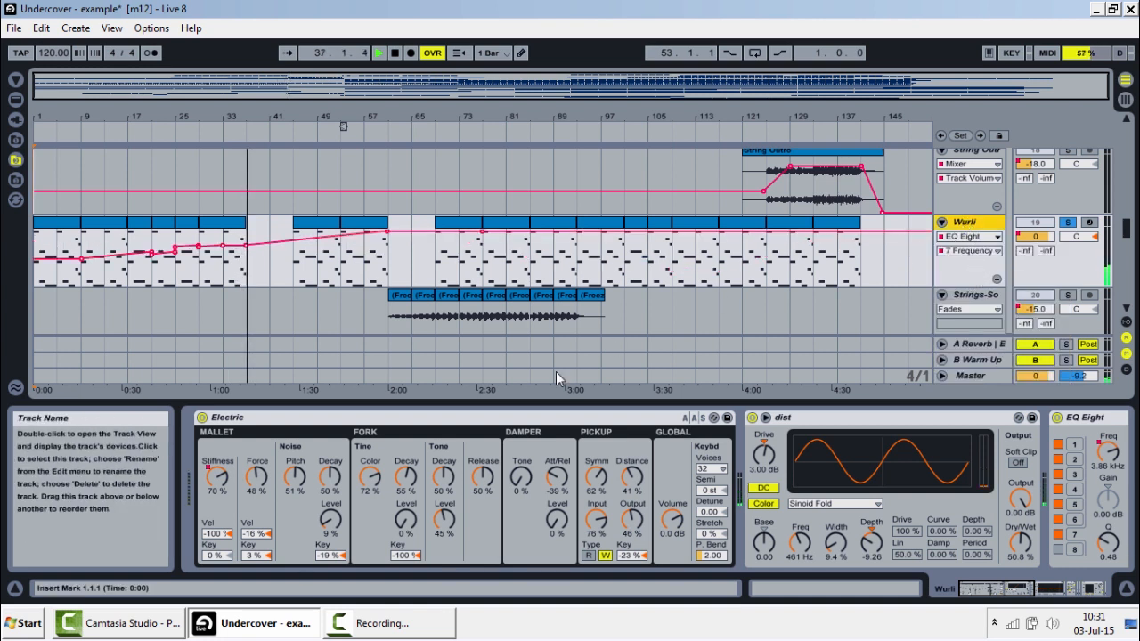
pyautogui.doubleClick(476, 415)
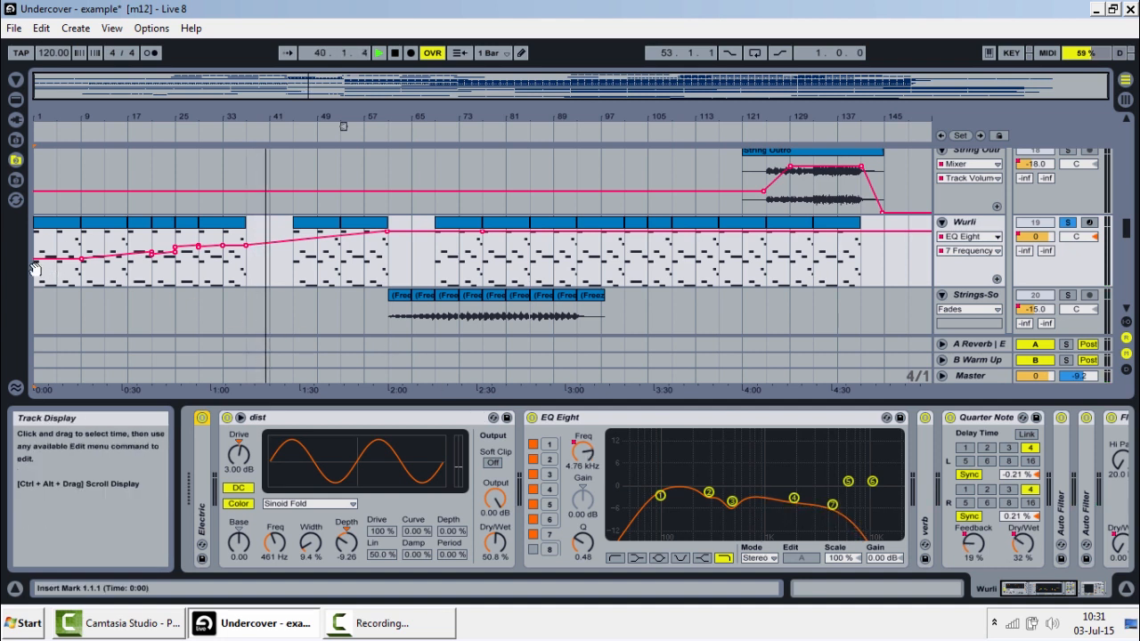
# - Play the arrangement from about bar 8 to hear the Wurli's filter automation, and stop playback
pyautogui.moveTo(82, 264)
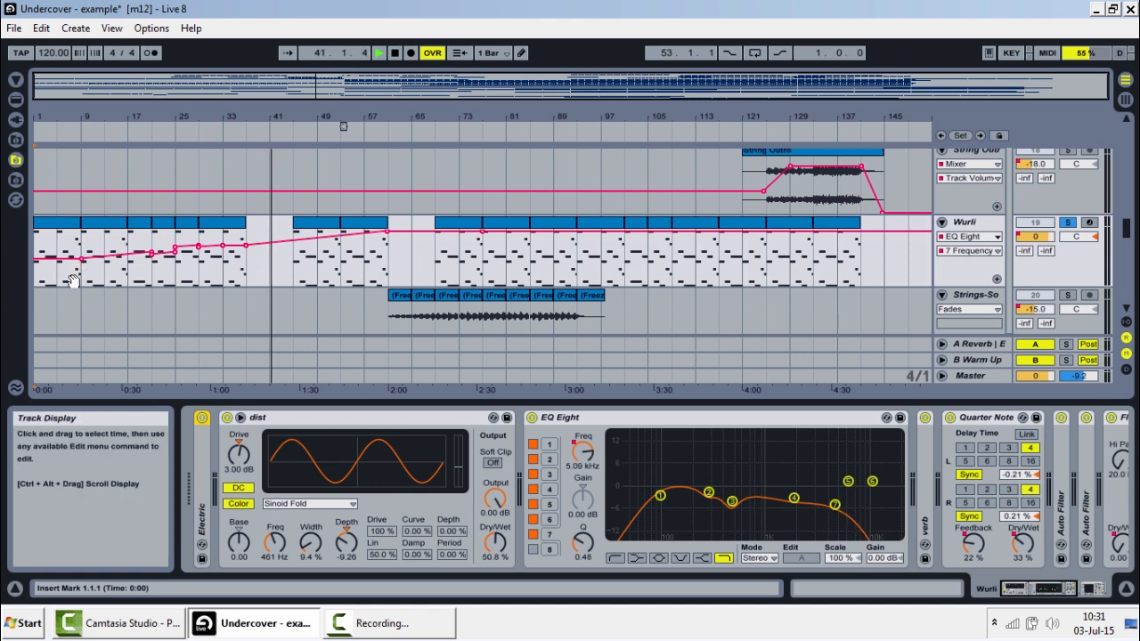
pyautogui.click(75, 130)
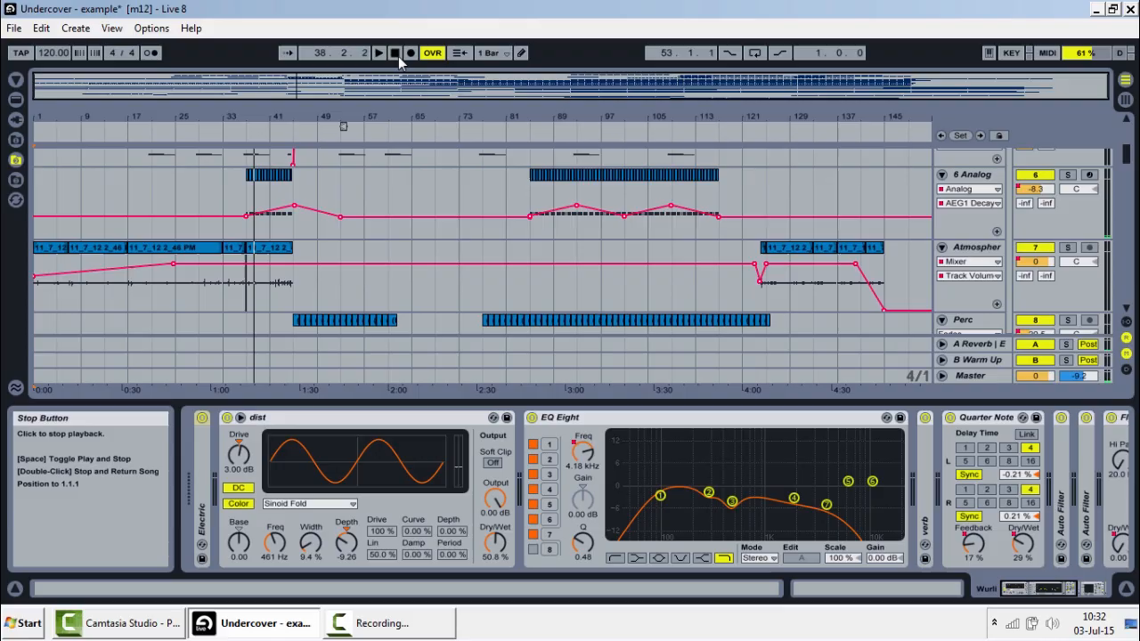
pyautogui.click(396, 54)
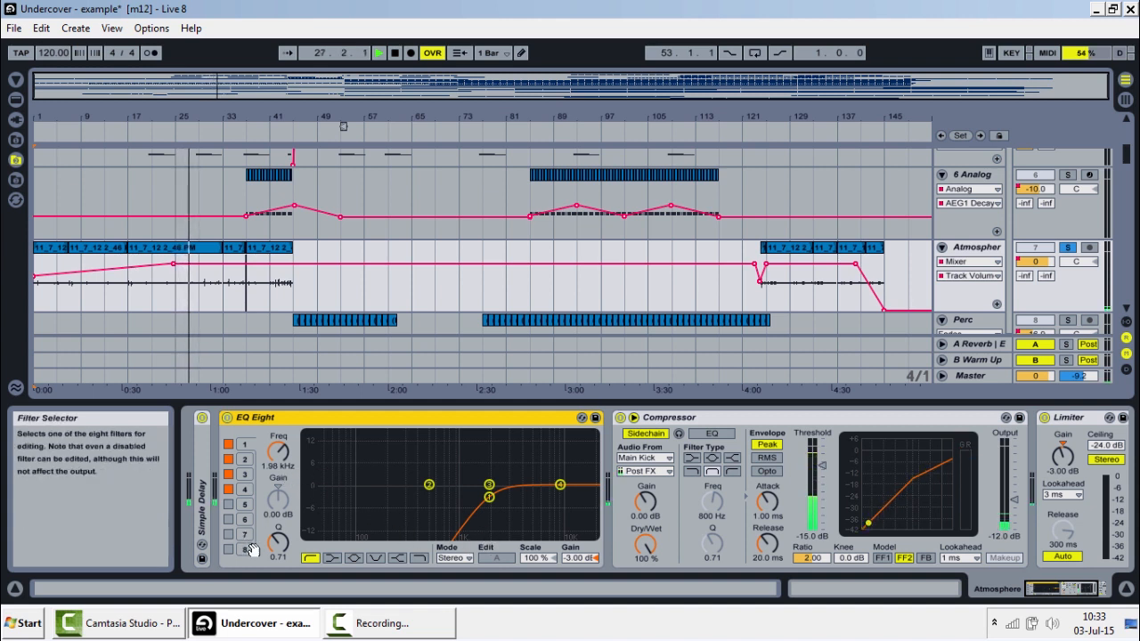
# - Expand the Simple Delay on the Atmosphere track and play the arrangement from about bar 19
pyautogui.doubleClick(205, 516)
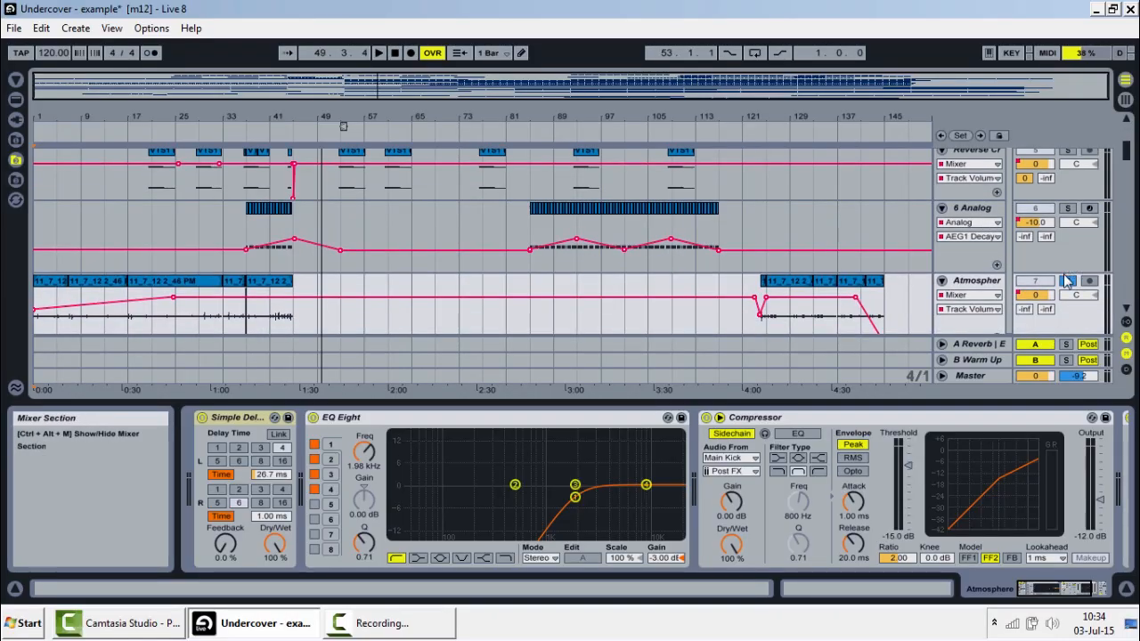
pyautogui.scroll(5, 448, 161)
pyautogui.click(144, 131)
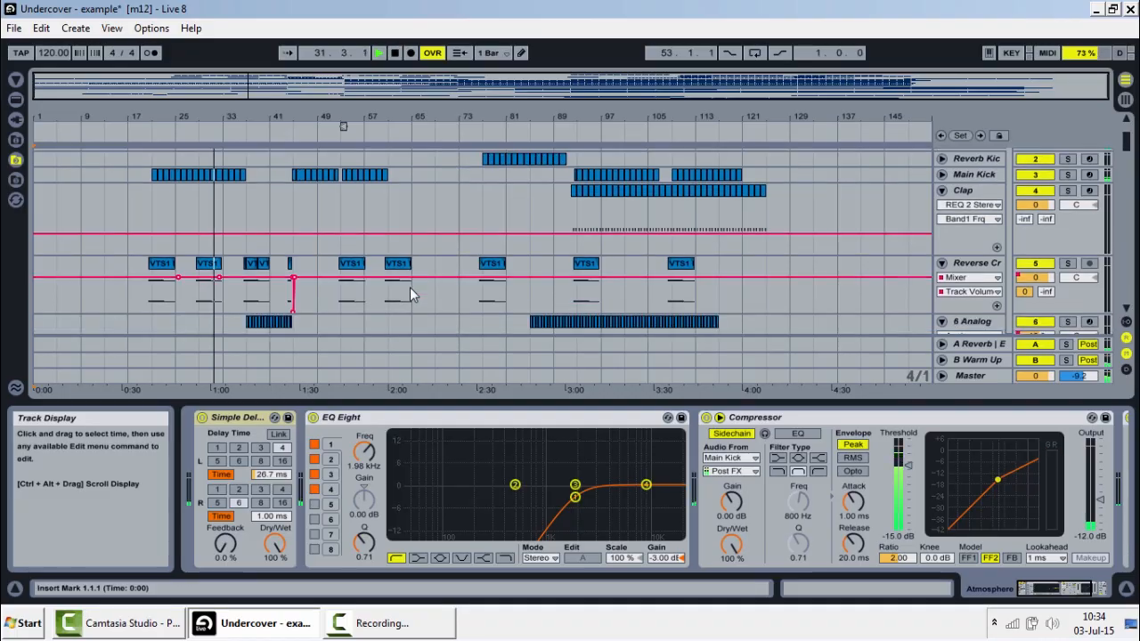
# - Expand the Drum Rezo Gate on the Reverse Crash track and solo the track to listen to it
pyautogui.scroll(-3, 410, 286)
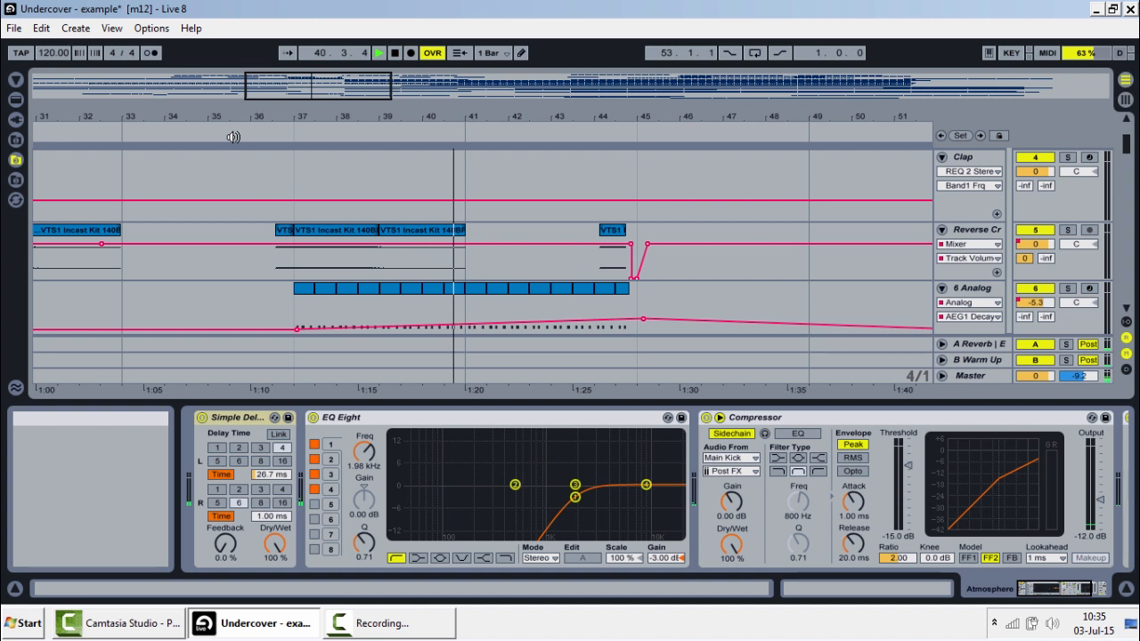
pyautogui.moveTo(279, 119); pyautogui.dragTo(283, 118)
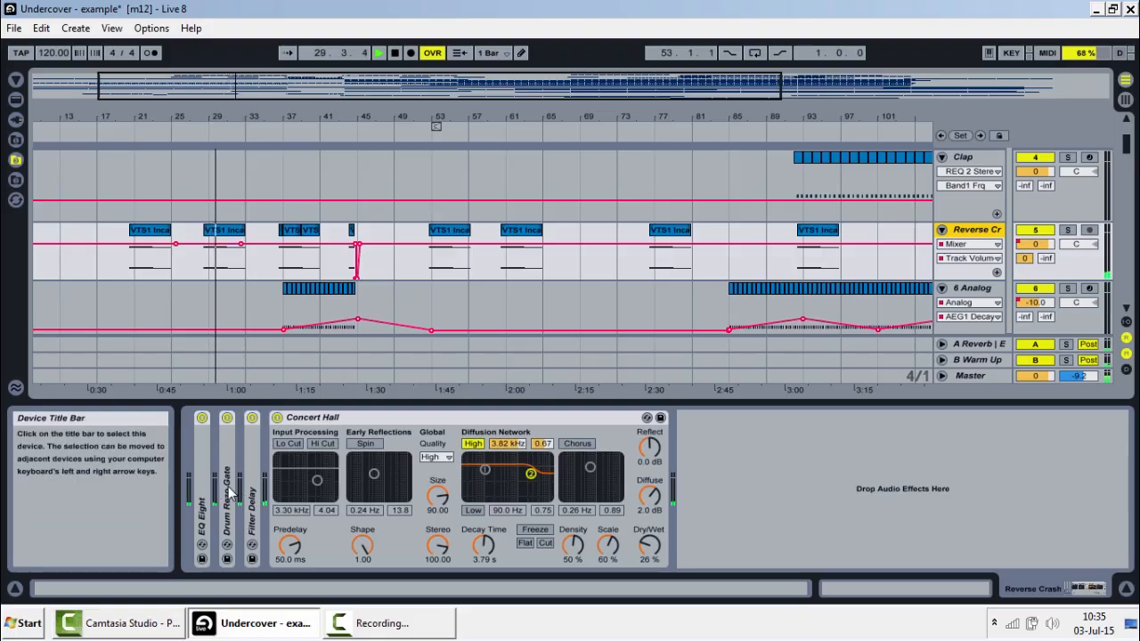
pyautogui.doubleClick(225, 492)
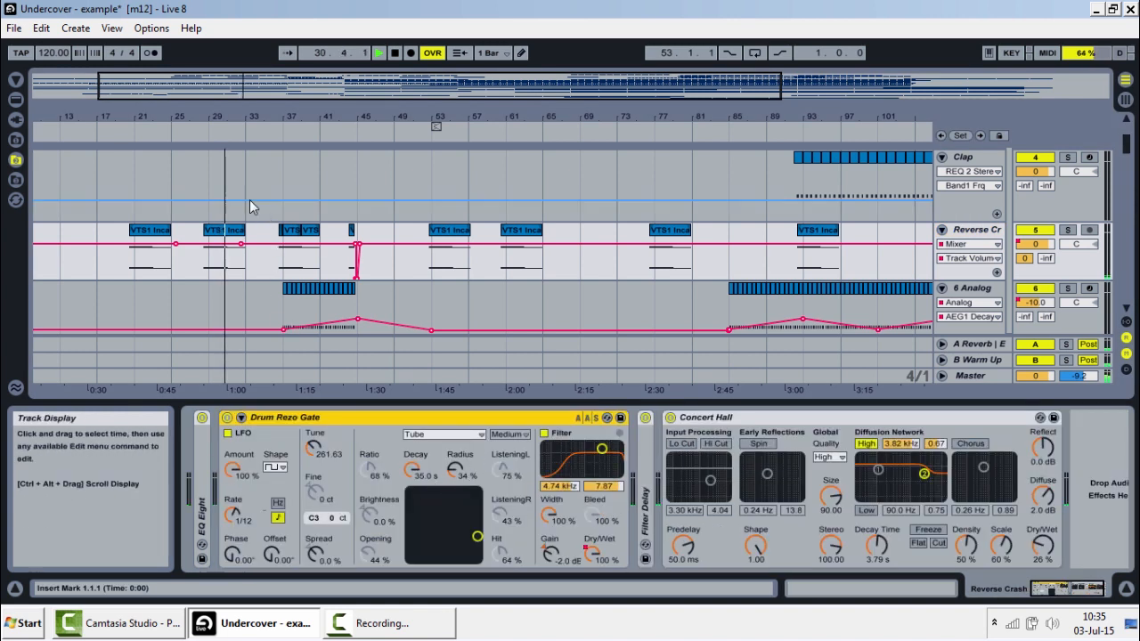
pyautogui.click(1067, 230)
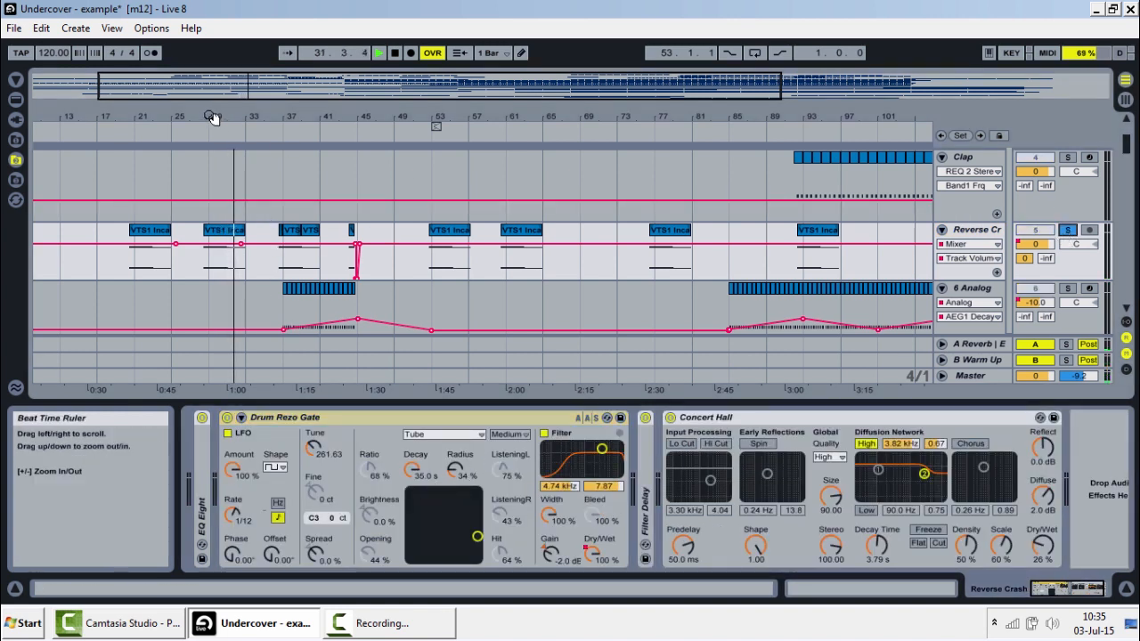
pyautogui.click(205, 362)
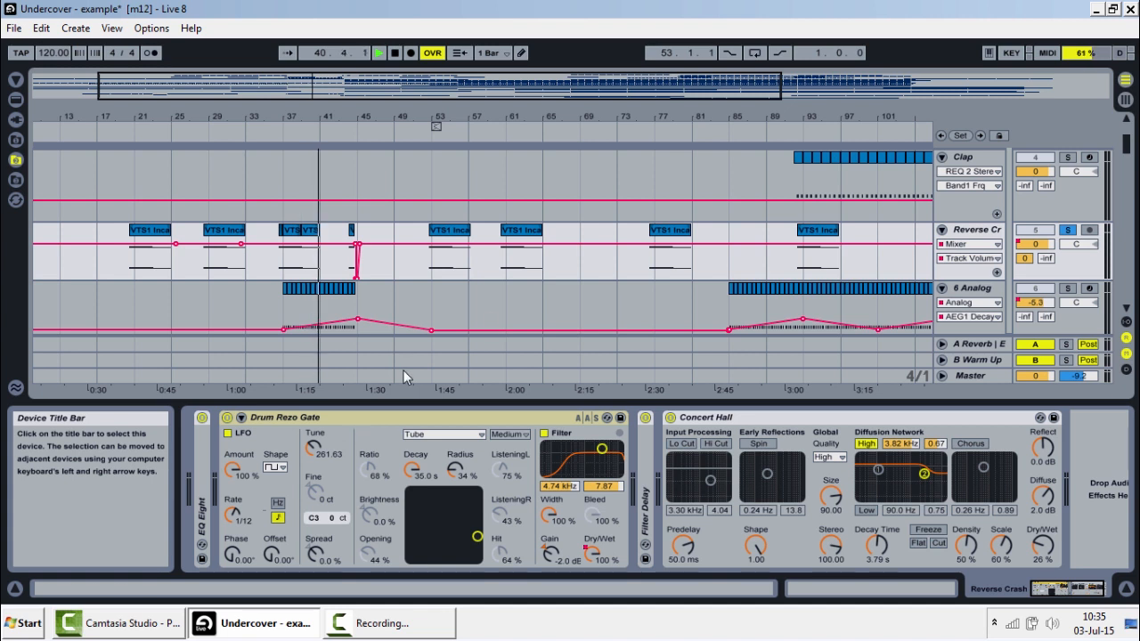
# - Show the 6 Analog track's Analog synth settings and its clips from about bar 31 to 55
pyautogui.click(979, 288)
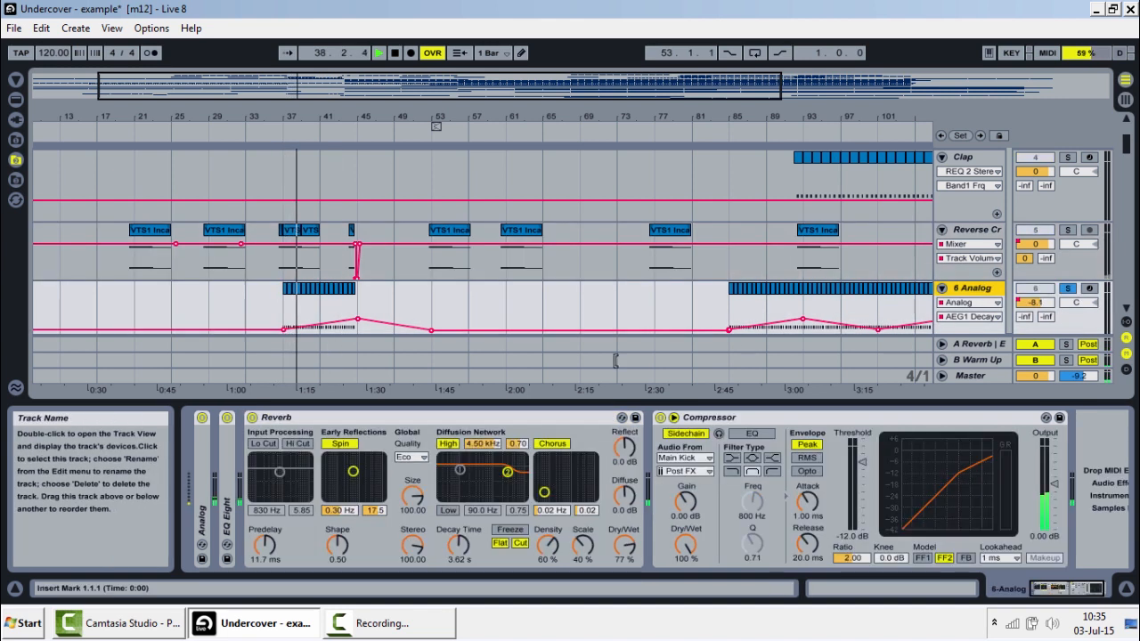
pyautogui.click(227, 481)
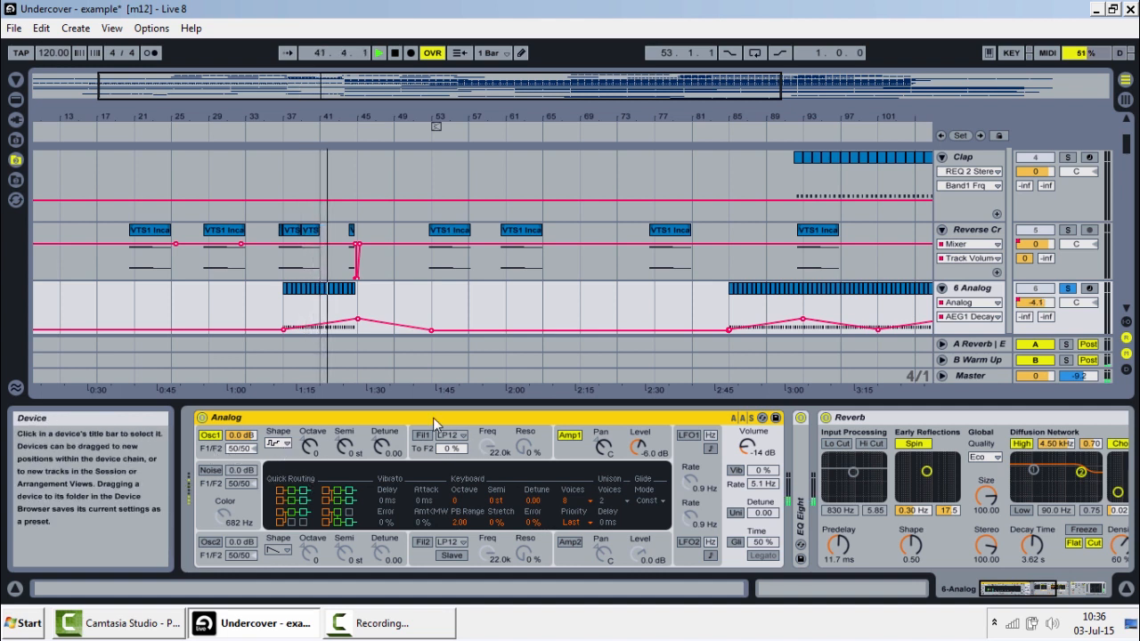
pyautogui.moveTo(314, 117); pyautogui.dragTo(326, 276)
pyautogui.scroll(-4, 337, 253)
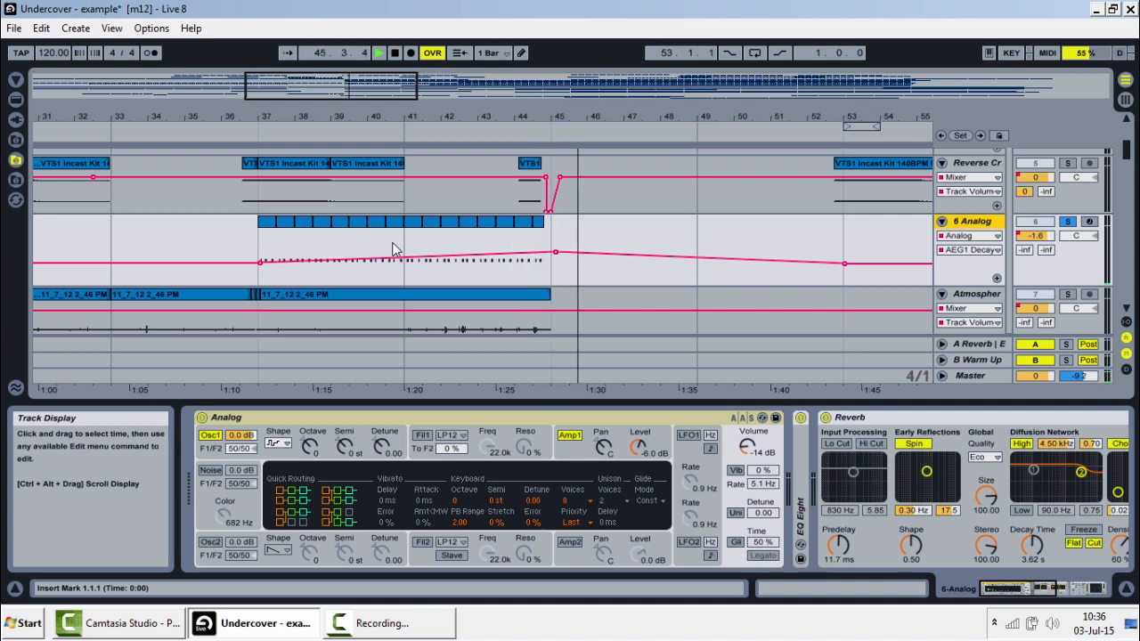
# - Collapse the Analog synth and expand the EQ Eight on the 6 Analog track
pyautogui.click(305, 420)
pyautogui.doubleClick(304, 420)
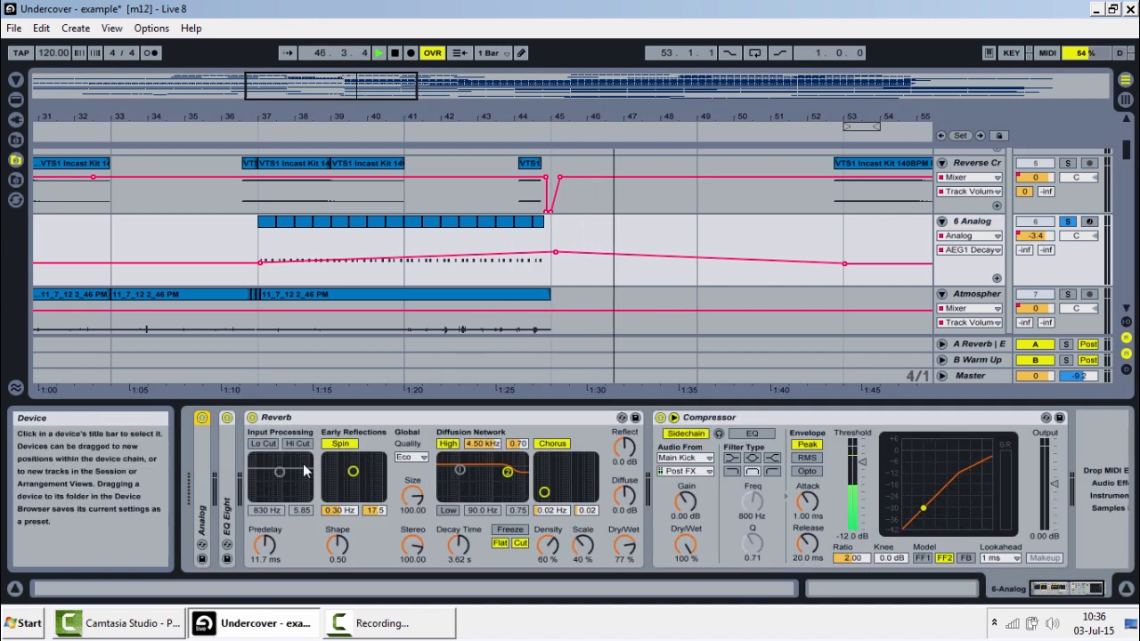
pyautogui.doubleClick(229, 486)
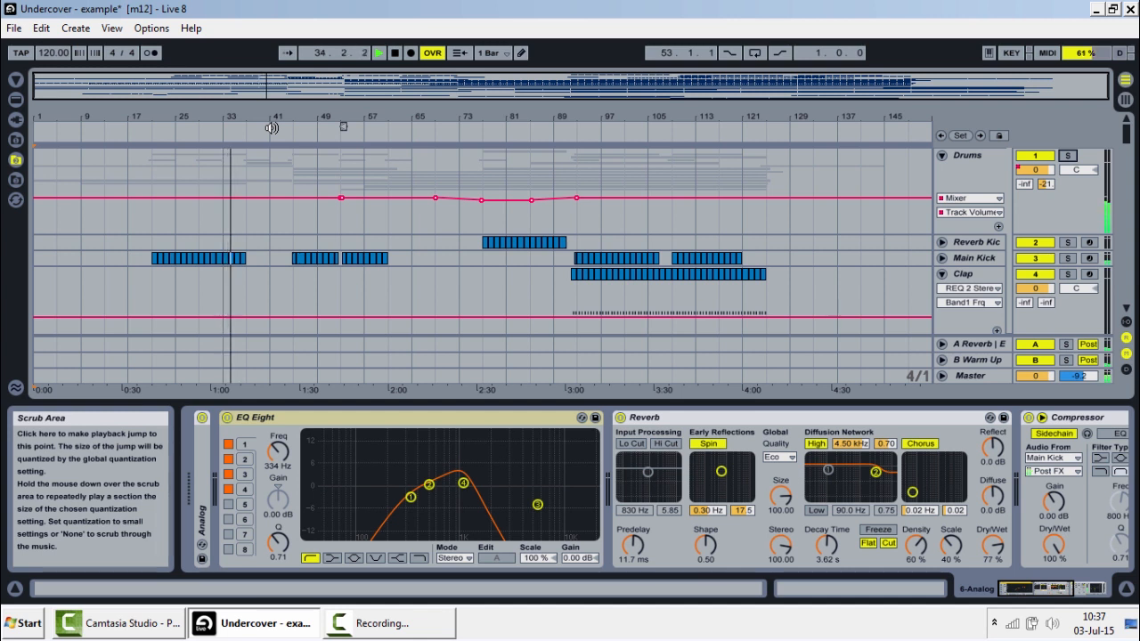
# - Play the arrangement from about bar 48 and show the Main Kick track's device chain
pyautogui.click(314, 143)
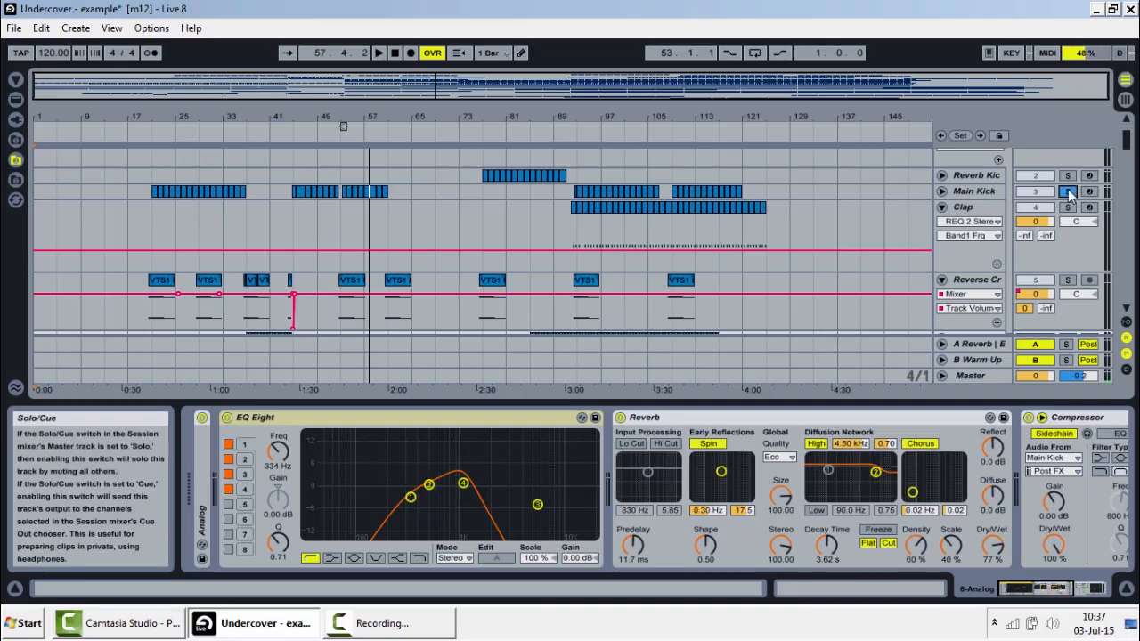
pyautogui.click(955, 192)
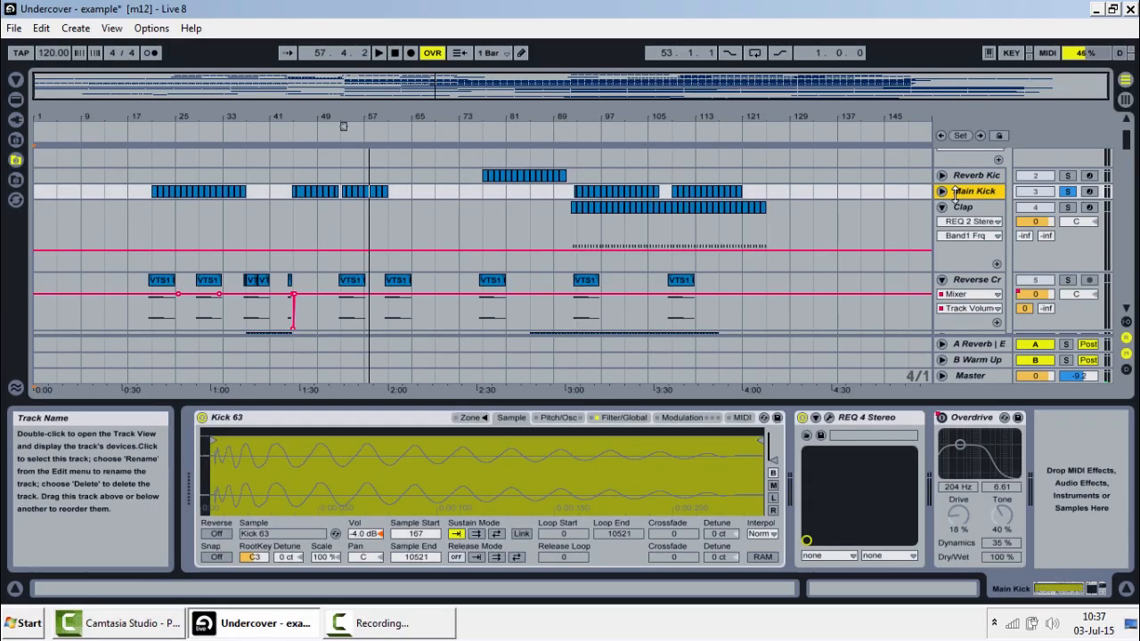
# - Open the file browser and look through the kick samples in the Desktop's Grab Samples folder
pyautogui.click(16, 159)
pyautogui.click(98, 82)
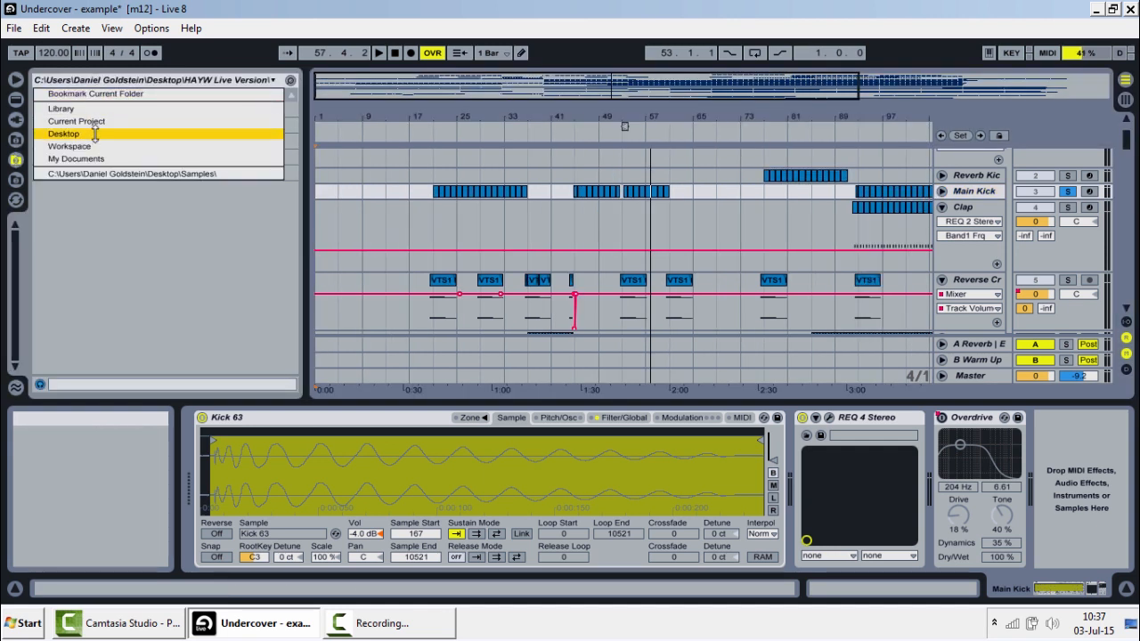
pyautogui.click(94, 138)
pyautogui.doubleClick(89, 253)
pyautogui.scroll(-15, 156, 232)
pyautogui.scroll(-6, 157, 239)
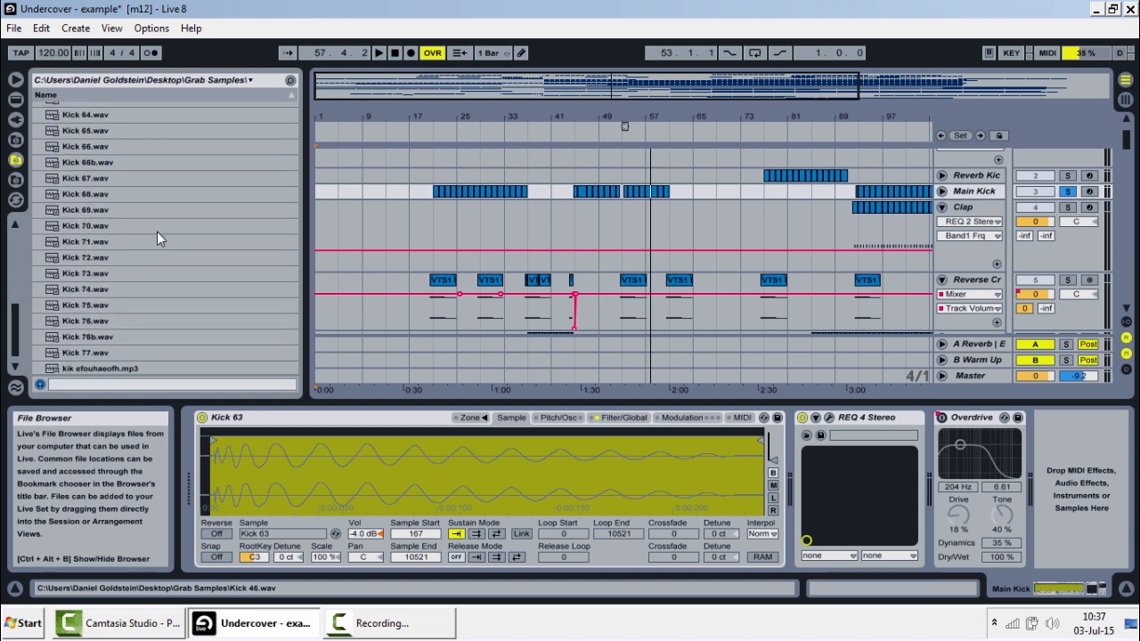
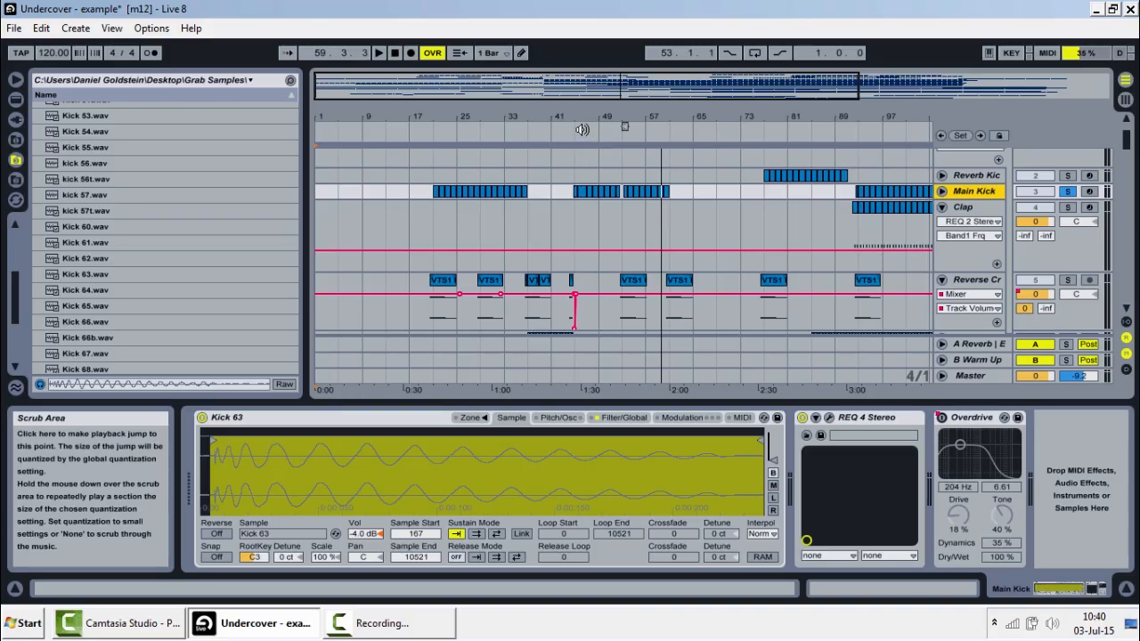
# - Turn off the Main Kick solo, play the arrangement from about bar 45 and bring the Perc and Hat tracks into view
pyautogui.moveTo(590, 117); pyautogui.dragTo(591, 140)
pyautogui.scroll(4, 1067, 182)
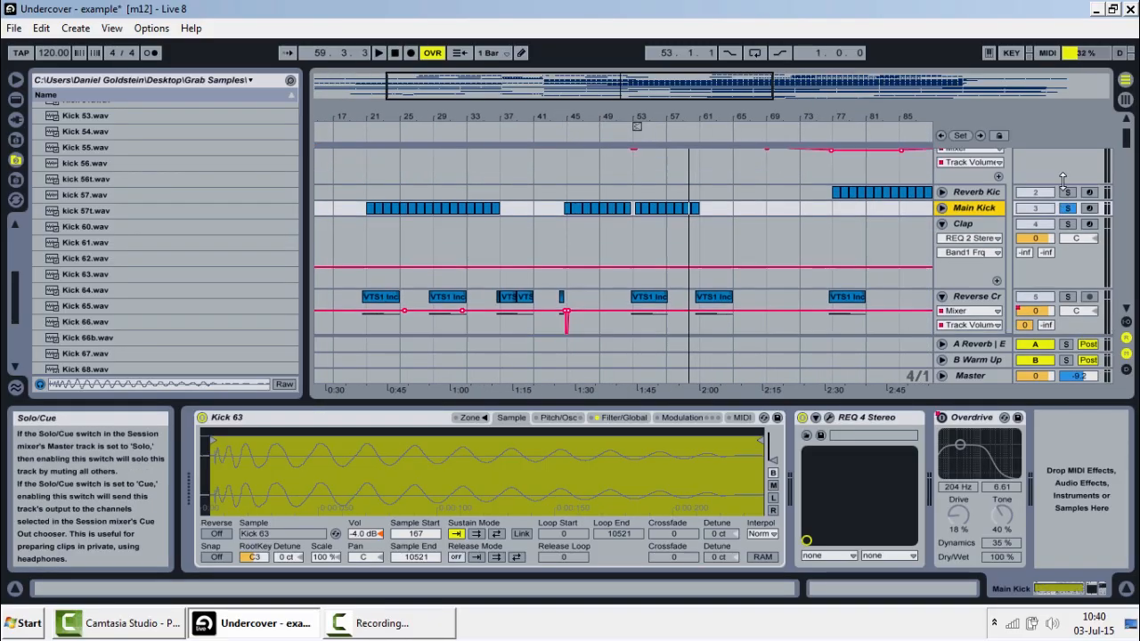
pyautogui.scroll(-5, 682, 209)
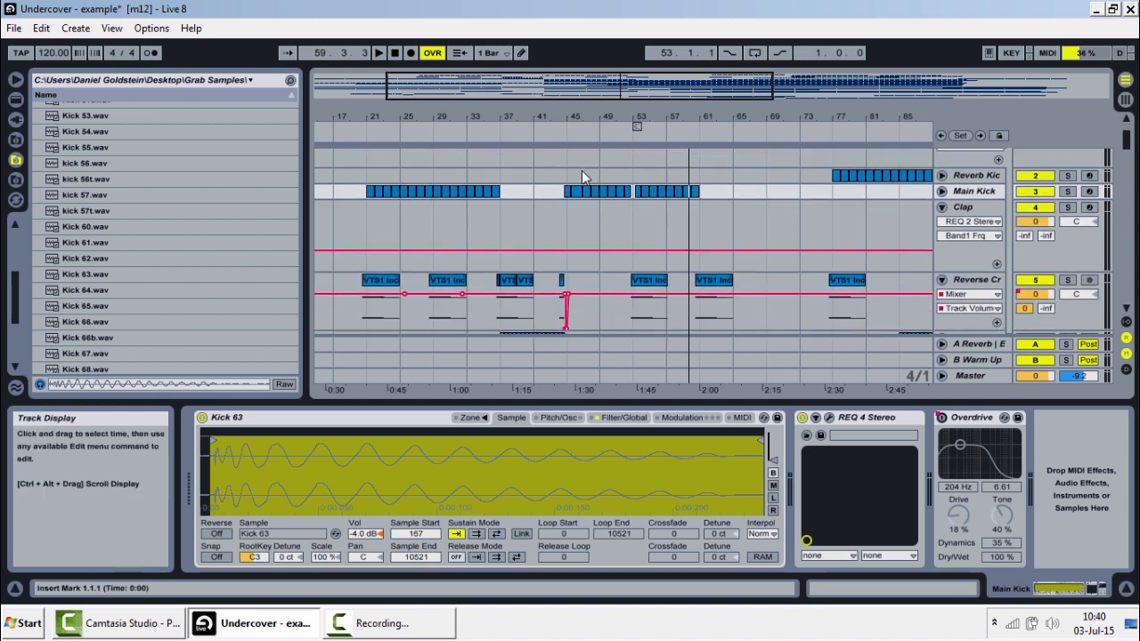
pyautogui.click(563, 128)
pyautogui.scroll(-3, 633, 265)
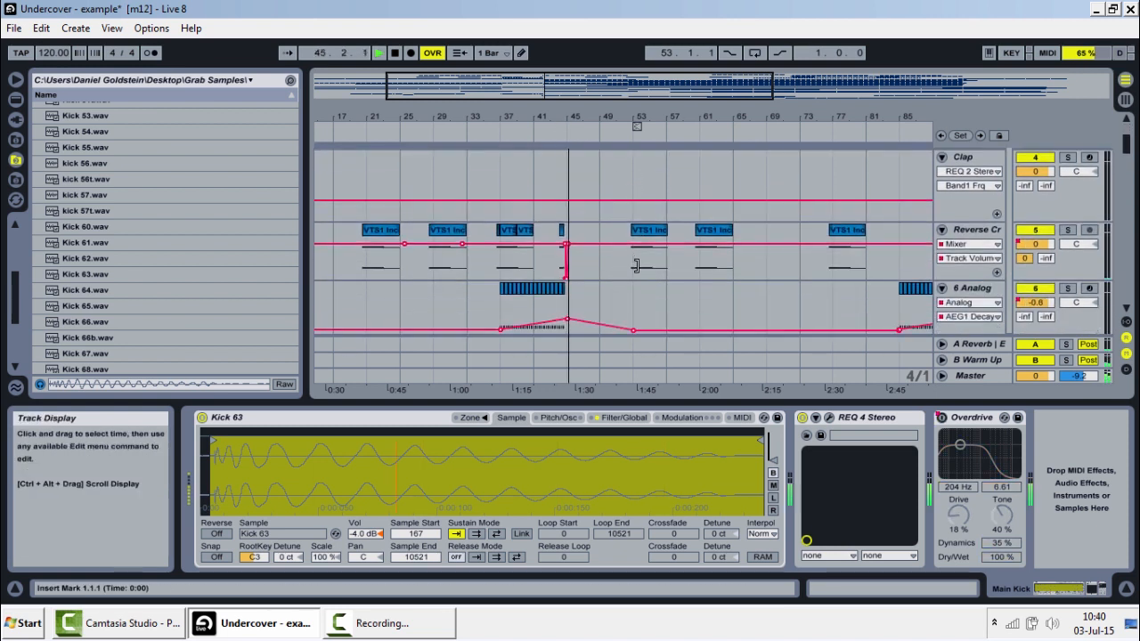
pyautogui.scroll(-5, 632, 264)
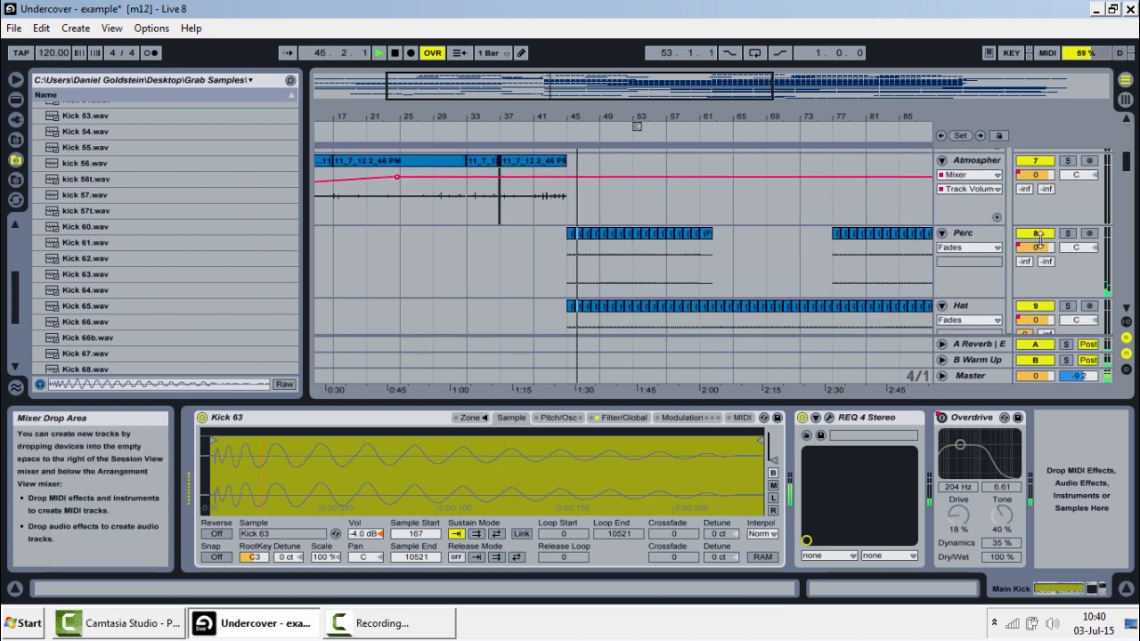
# - Solo the Perc track and show its device chain, and solo the Hat track in its place
pyautogui.click(1069, 234)
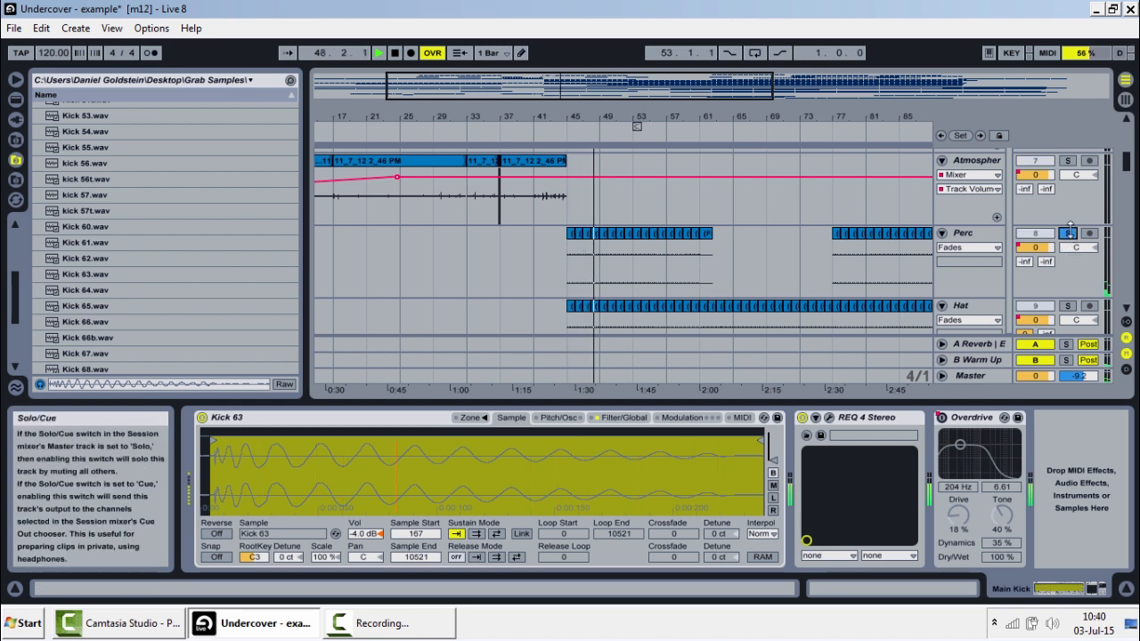
pyautogui.click(962, 234)
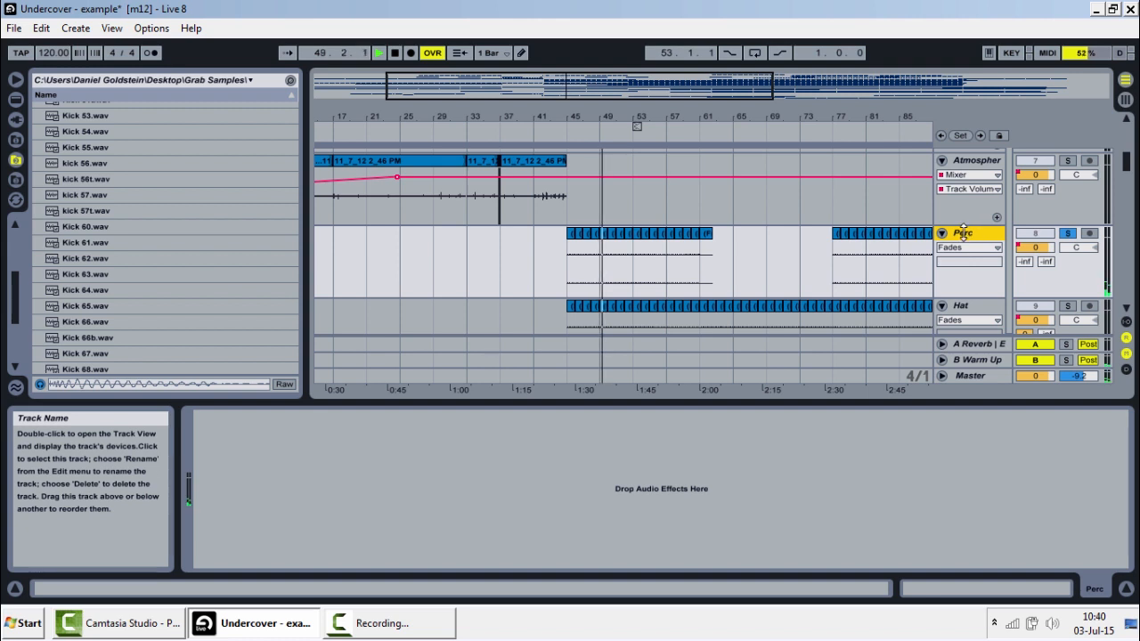
pyautogui.scroll(-2, 962, 228)
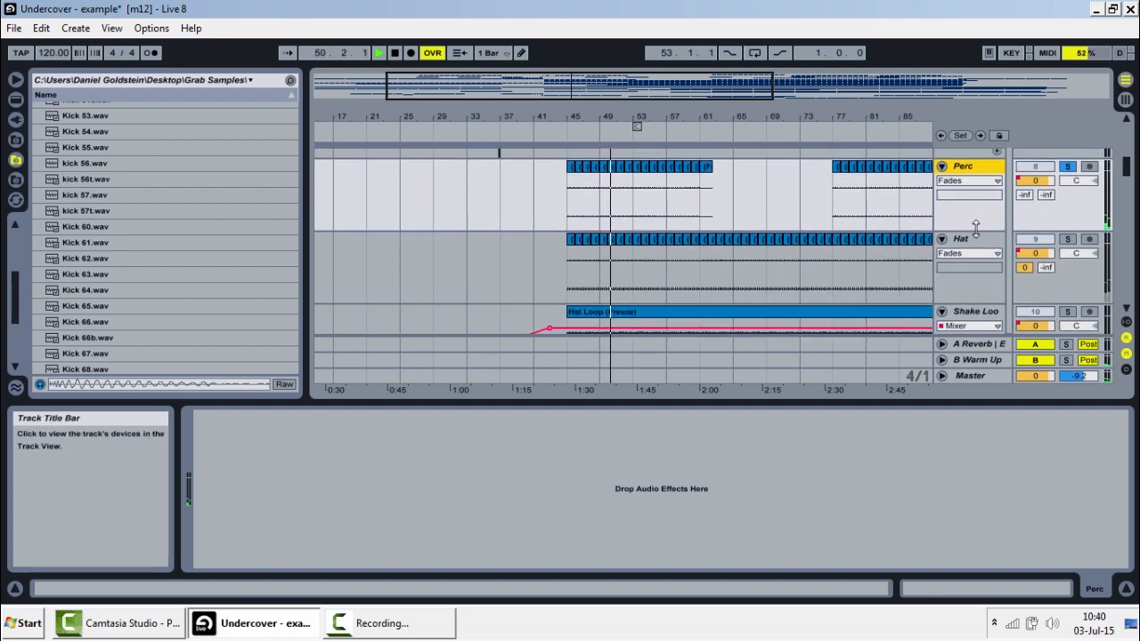
pyautogui.click(1068, 239)
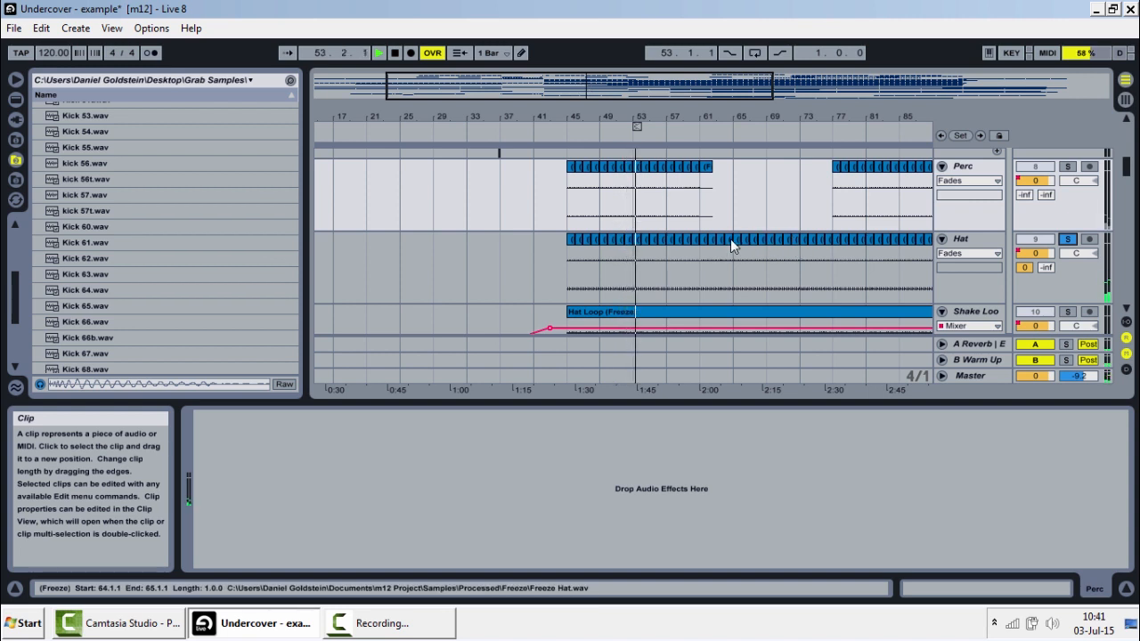
# - Solo the Shake Loop track below the Hat track, and switch the solo back to the Hat track for comparison
pyautogui.scroll(-3, 858, 247)
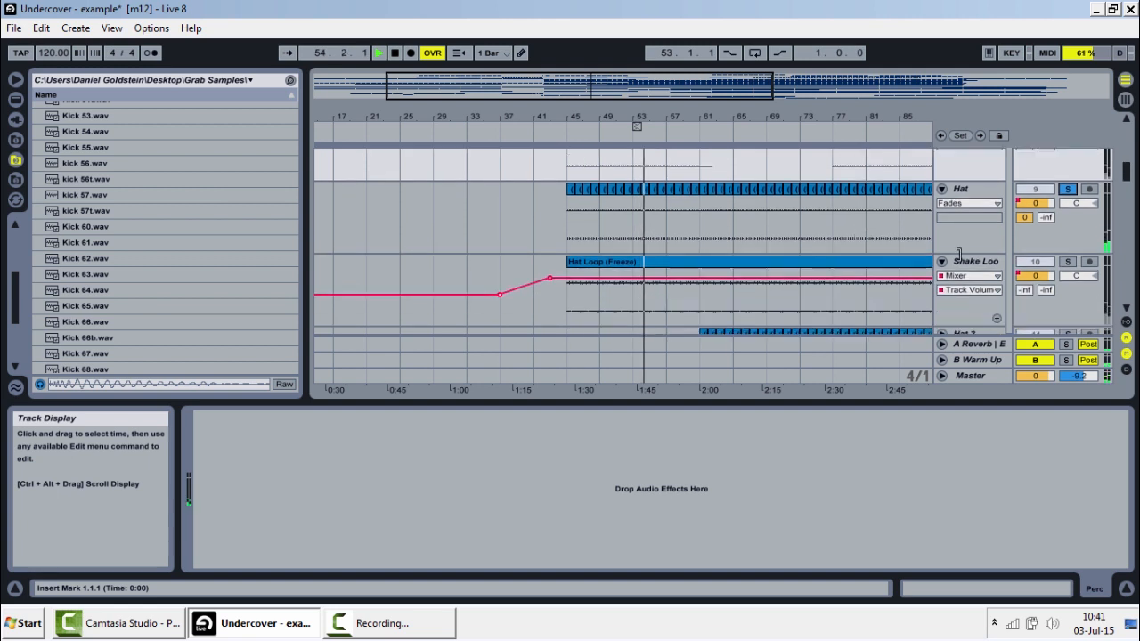
pyautogui.click(1068, 261)
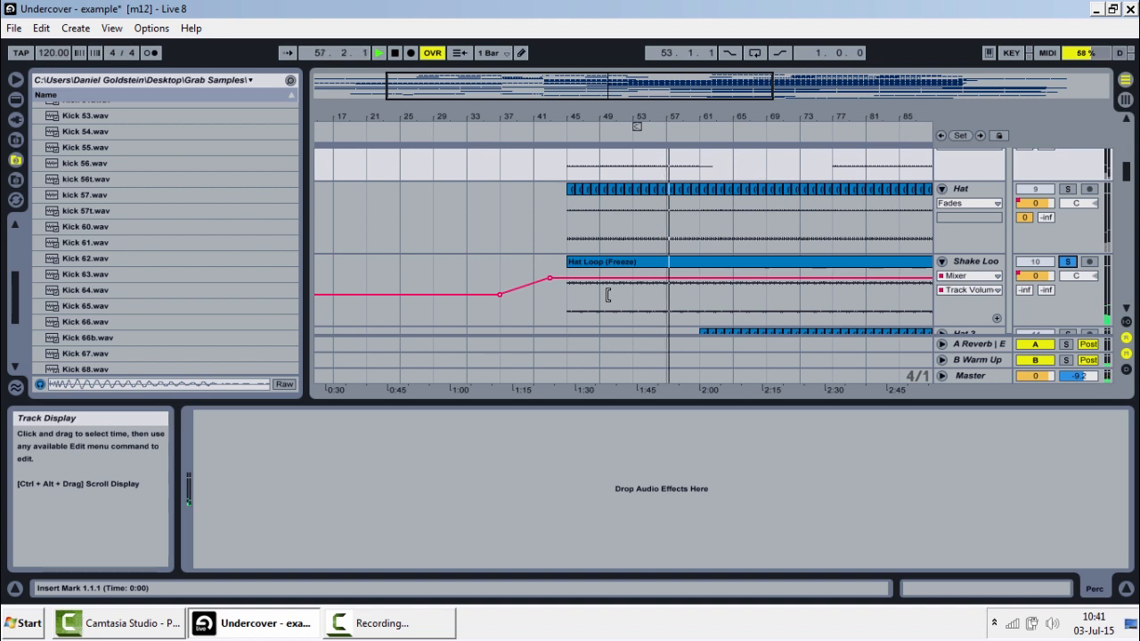
pyautogui.scroll(-5, 608, 295)
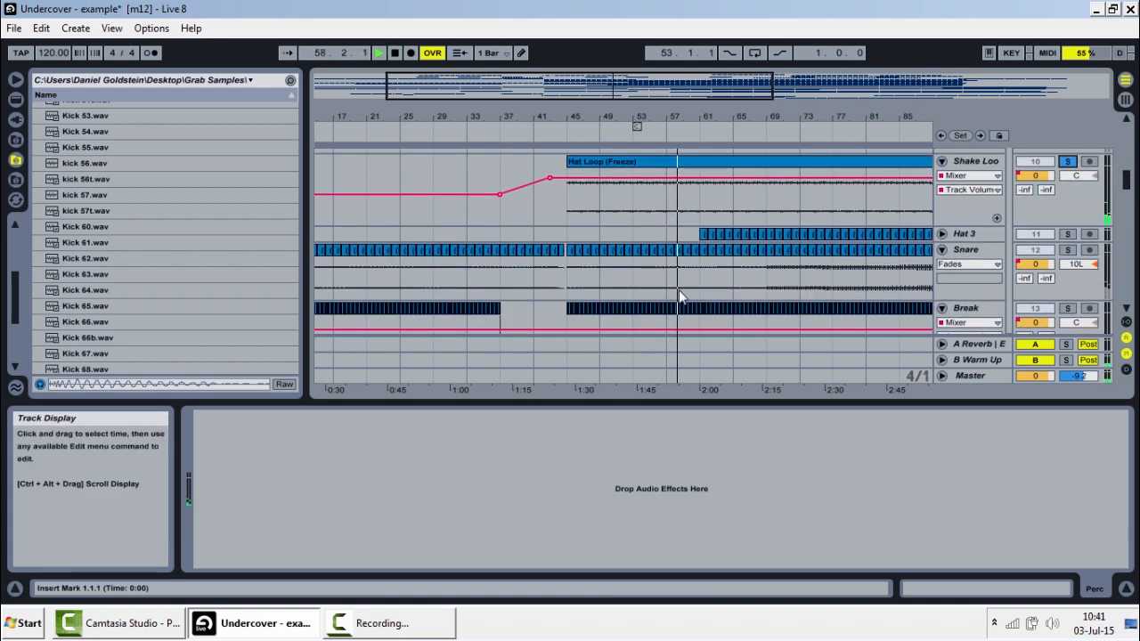
pyautogui.scroll(6, 680, 290)
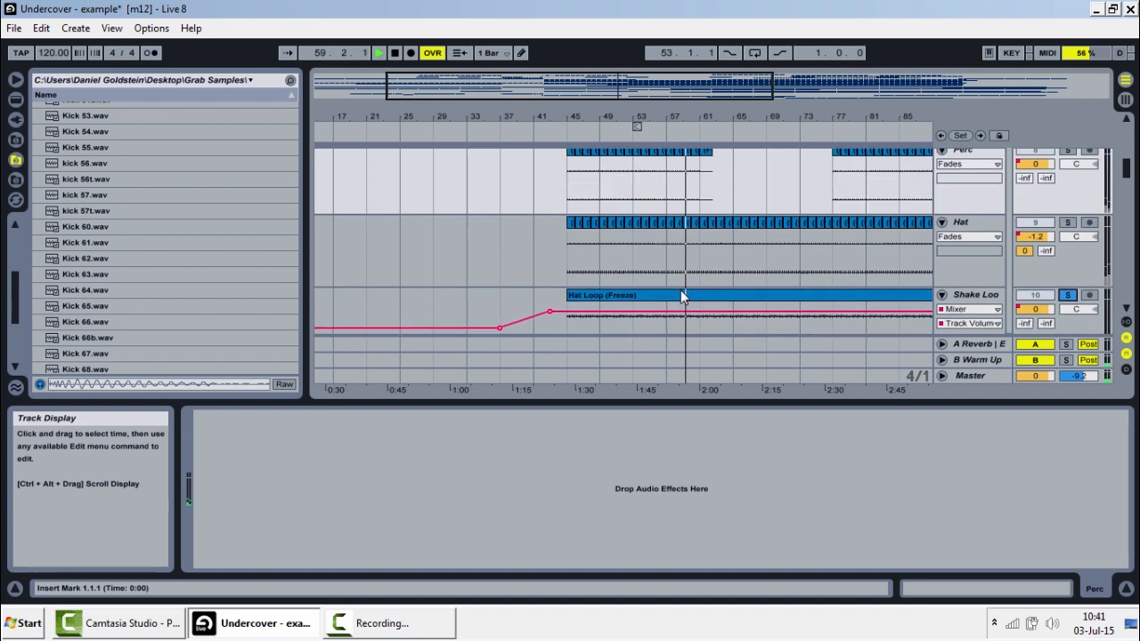
pyautogui.scroll(1, 681, 290)
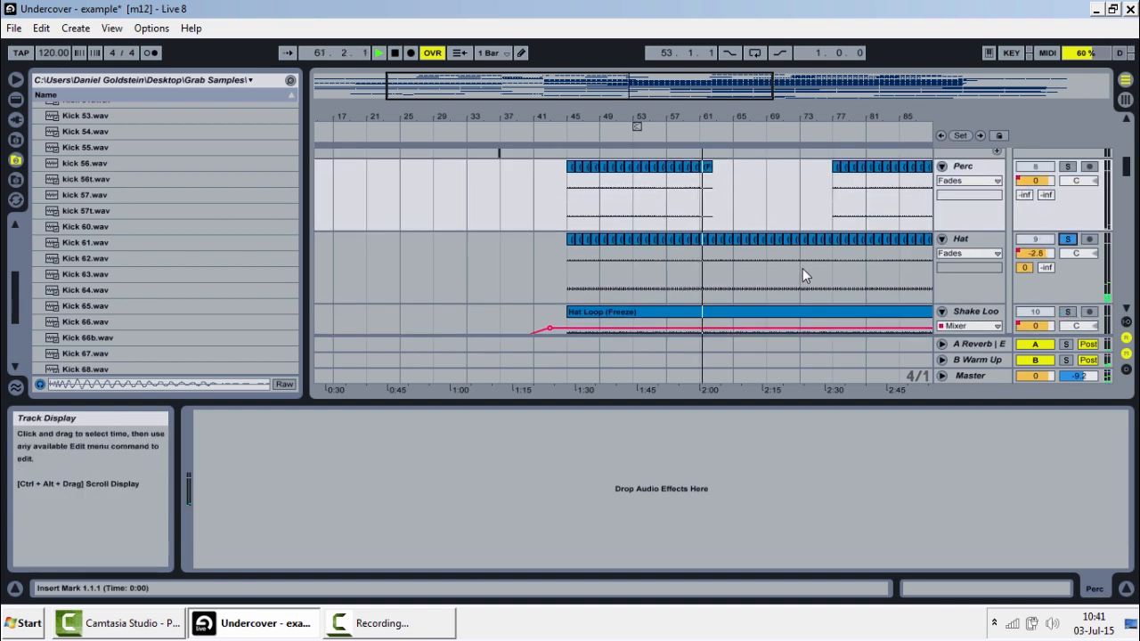
# - Audition the Snare track and the Break track by soloing each in turn
pyautogui.scroll(-7, 746, 261)
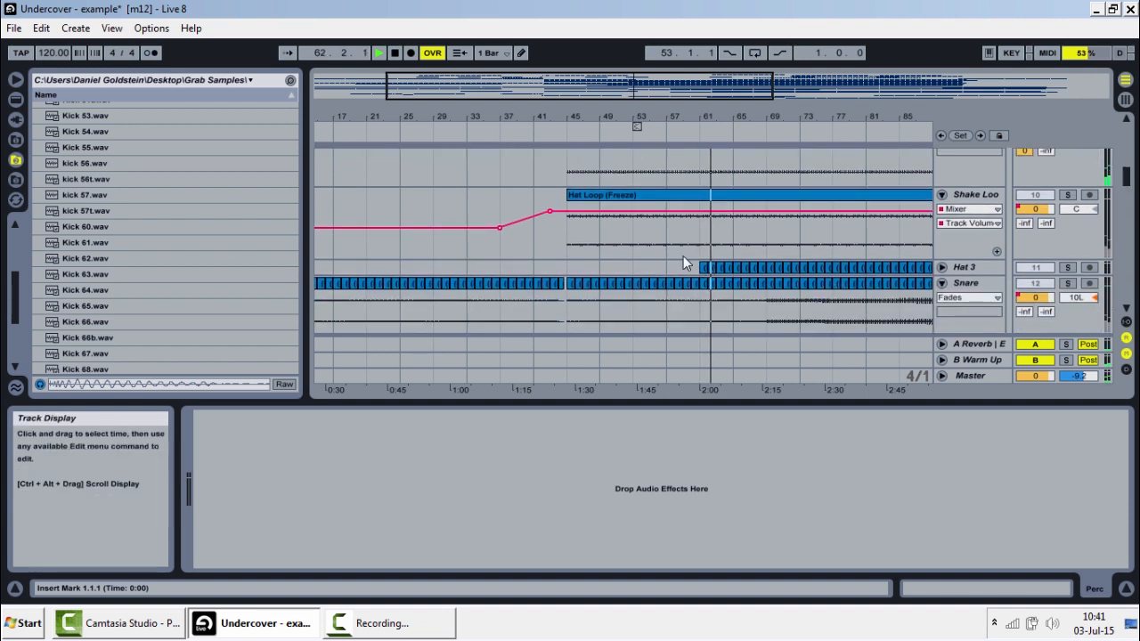
pyautogui.click(1067, 249)
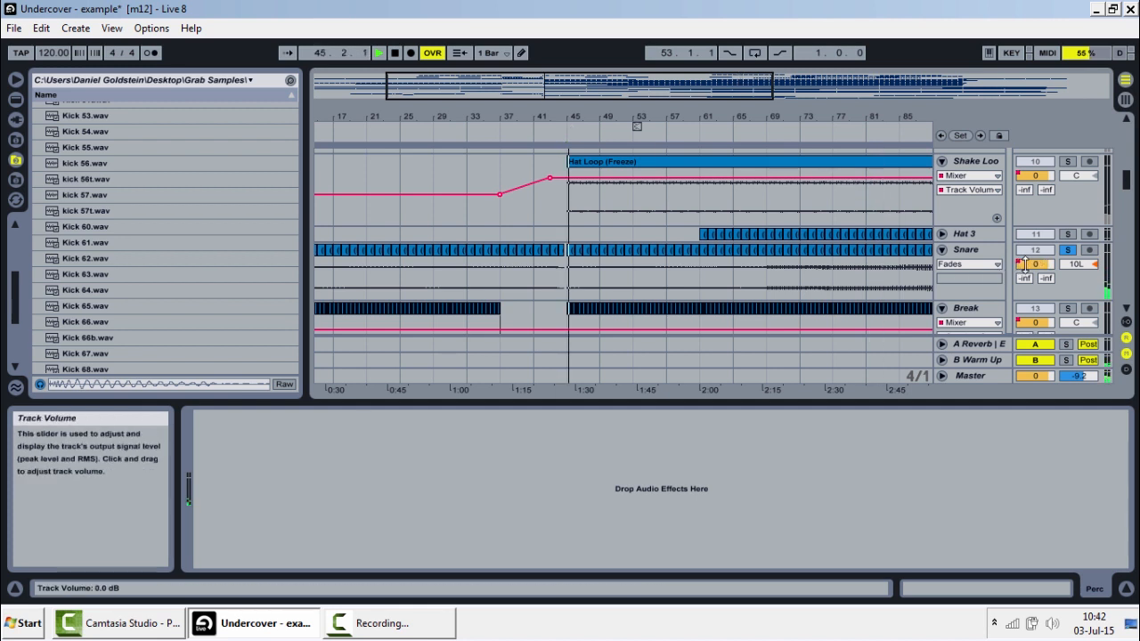
pyautogui.scroll(-5, 1015, 258)
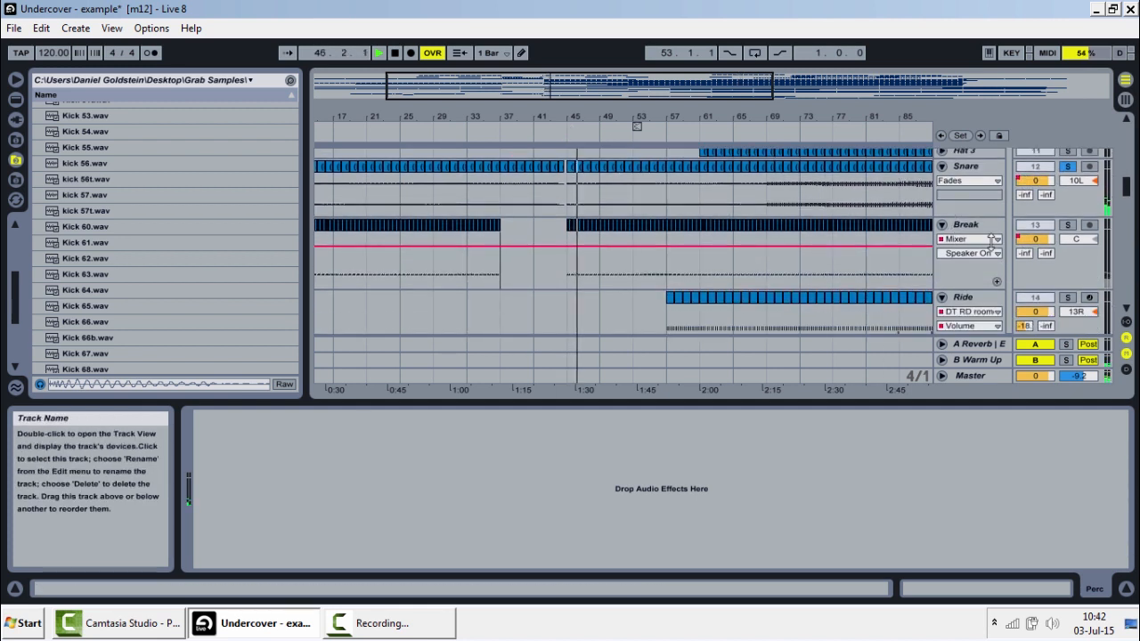
pyautogui.click(1068, 225)
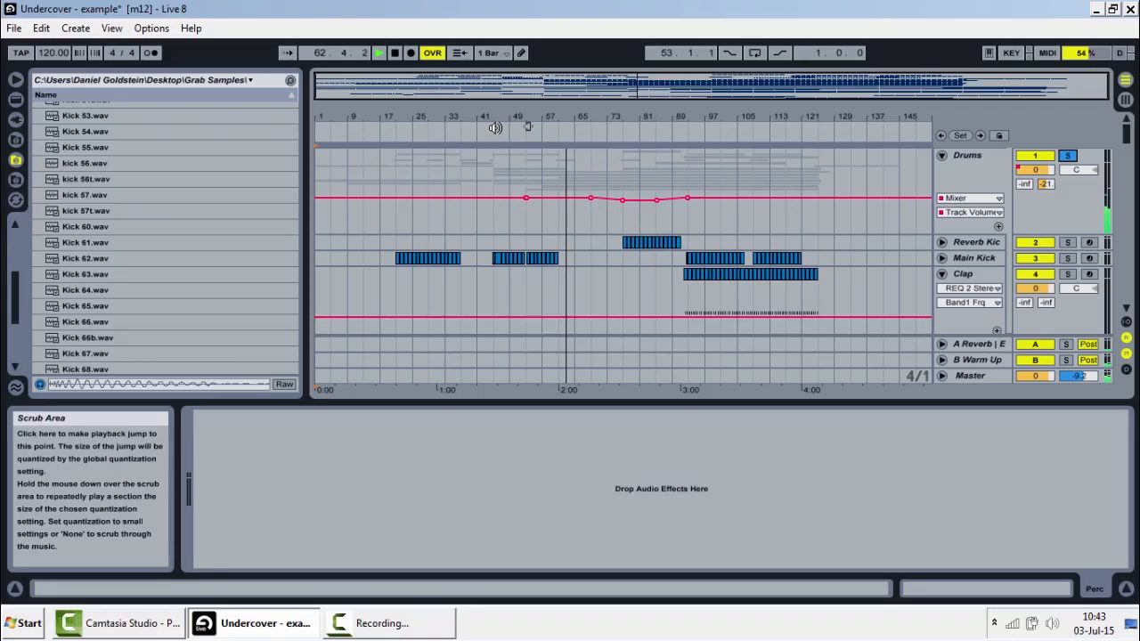
# - Collapse the Drums group and solo the Music group
pyautogui.scroll(-3, 852, 196)
pyautogui.scroll(3, 926, 193)
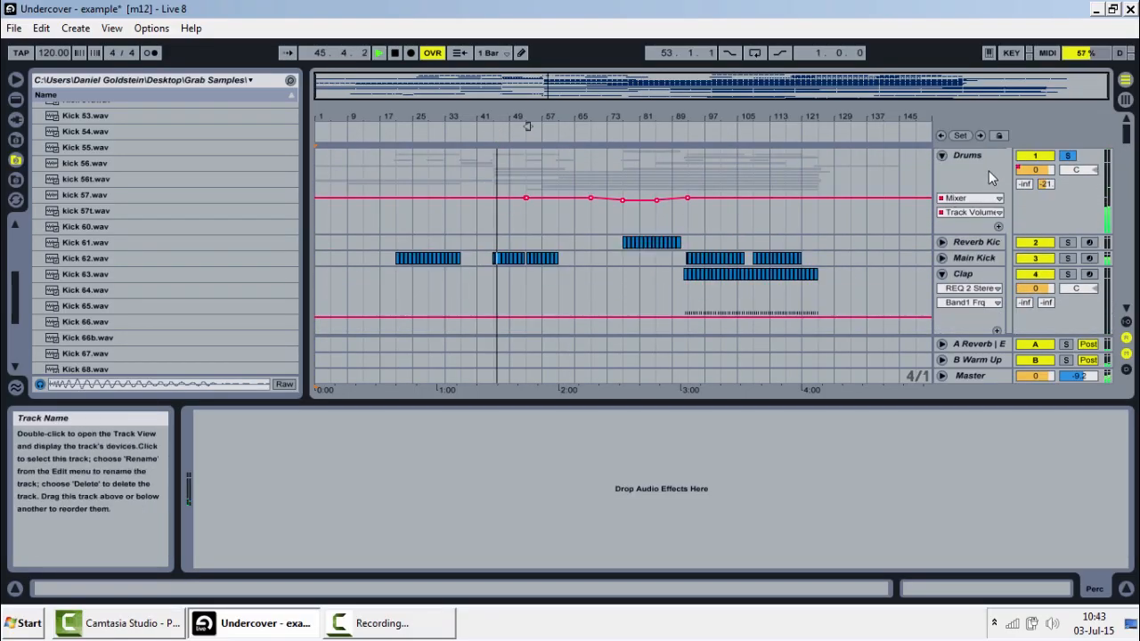
pyautogui.click(942, 155)
pyautogui.click(1072, 244)
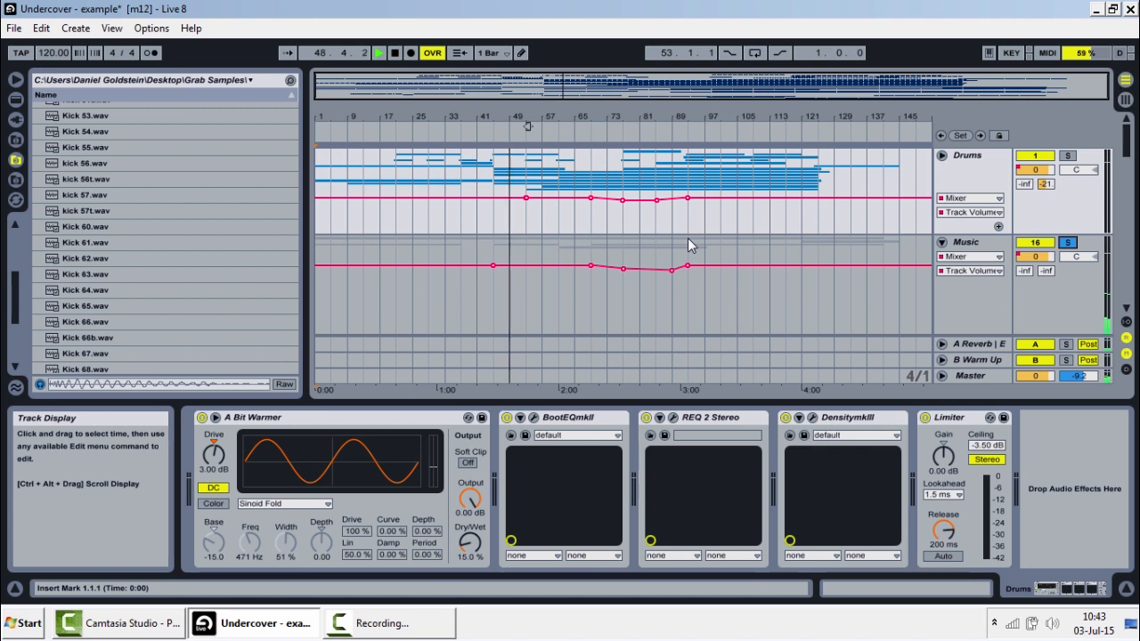
# - Examine the tracks of the Music and Basses groups, including Lead, Wurli, Strings and Reese, while the music plays
pyautogui.scroll(-5, 688, 238)
pyautogui.scroll(-10, 687, 238)
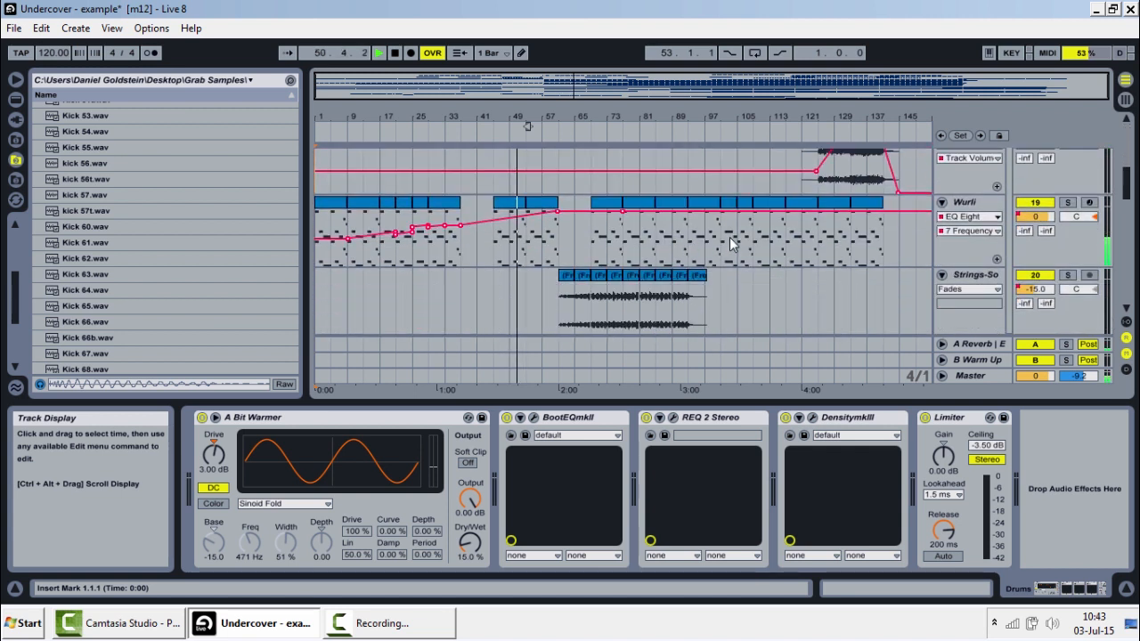
pyautogui.scroll(10, 729, 237)
pyautogui.scroll(2, 957, 210)
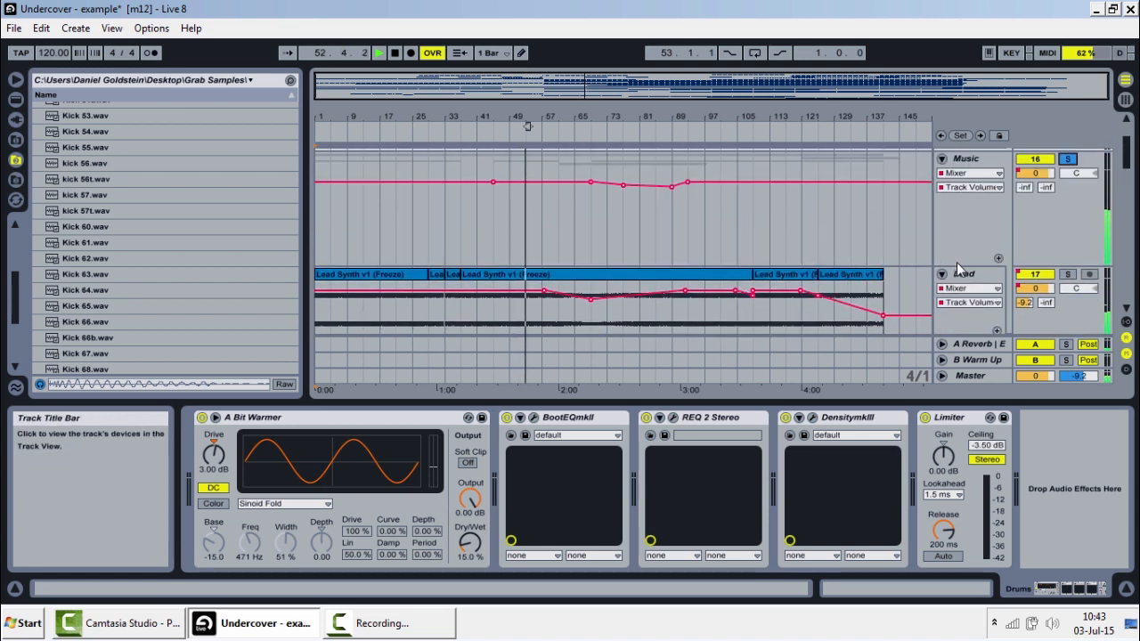
pyautogui.scroll(-2, 956, 262)
pyautogui.scroll(-2, 962, 174)
pyautogui.scroll(5, 957, 173)
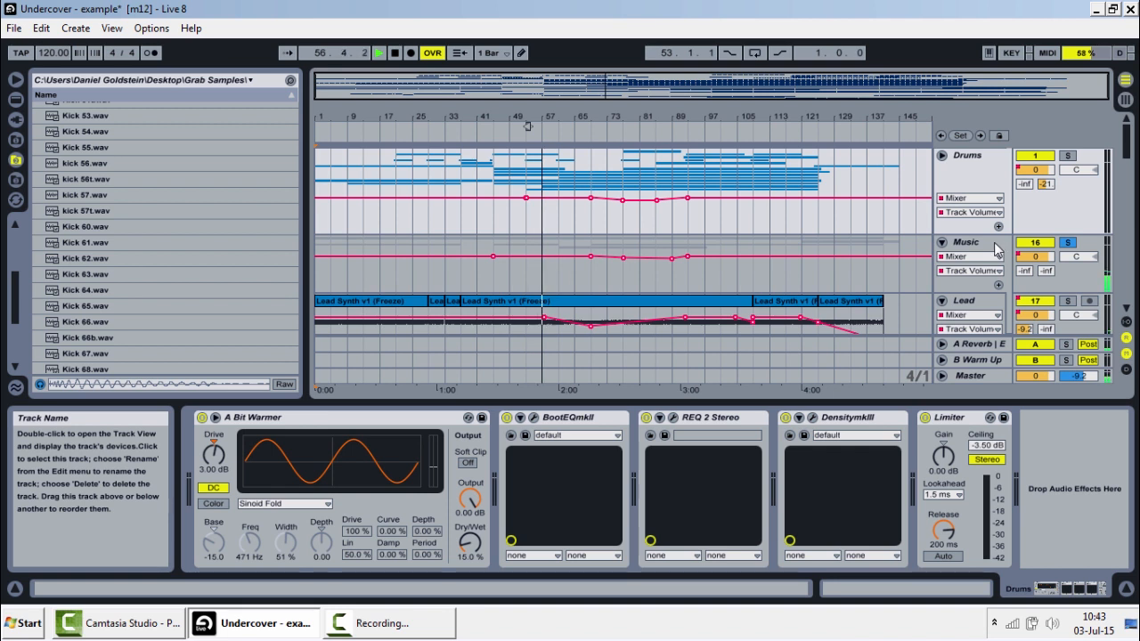
pyautogui.scroll(-6, 980, 263)
pyautogui.scroll(-4, 980, 259)
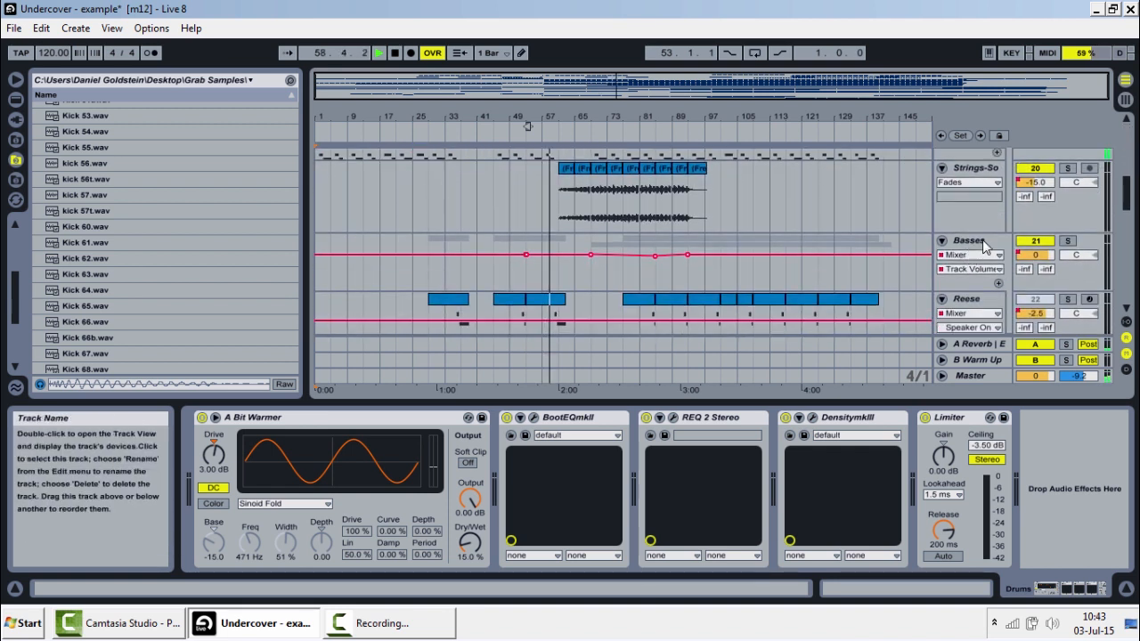
pyautogui.scroll(-5, 981, 248)
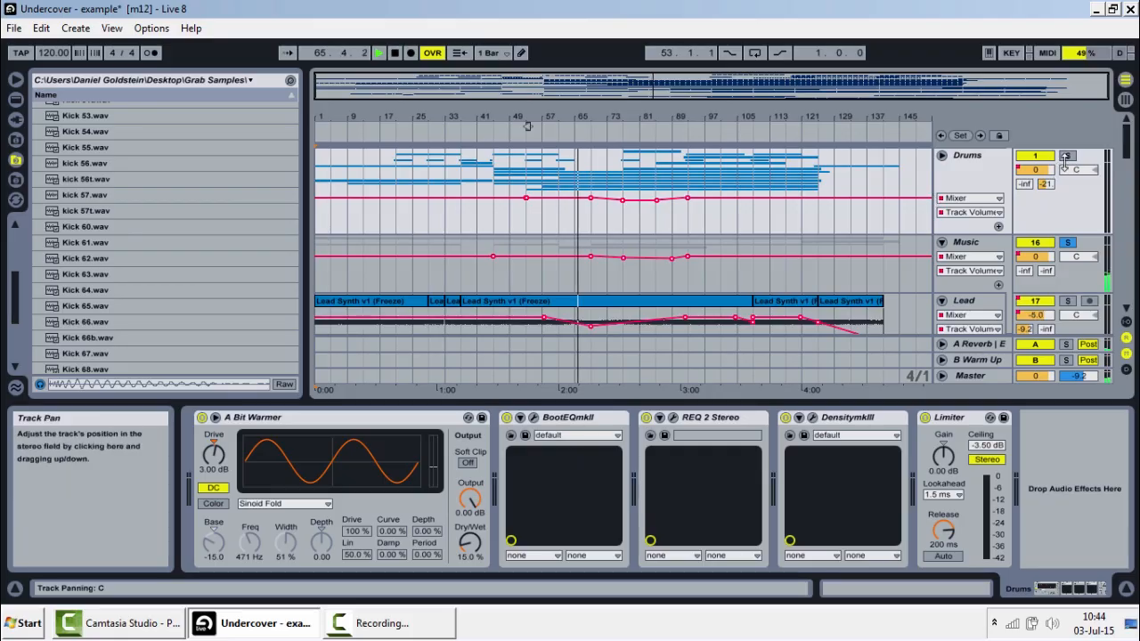
# - Solo the Drums group and switch the A Reverb return off and on again in Session View
pyautogui.click(1068, 154)
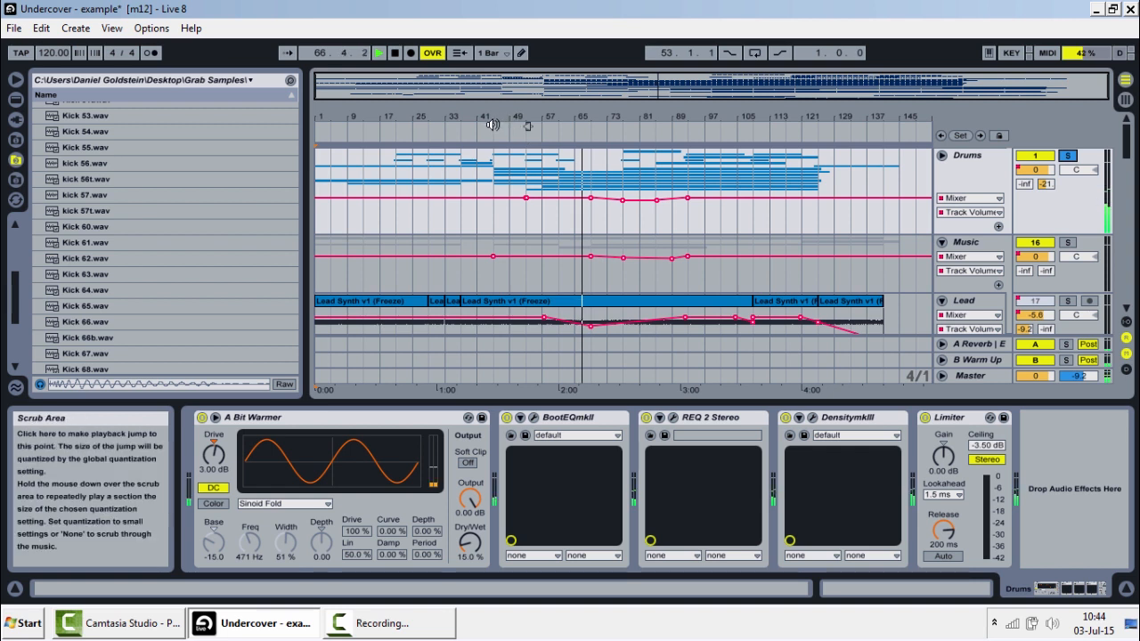
pyautogui.press('Tab')
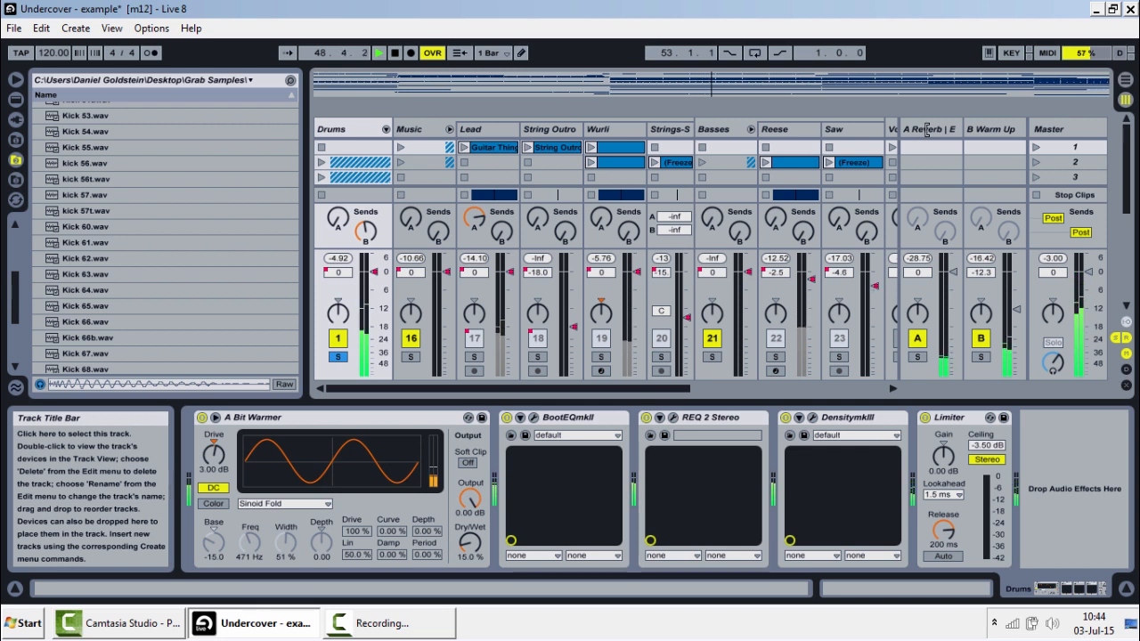
pyautogui.click(917, 340)
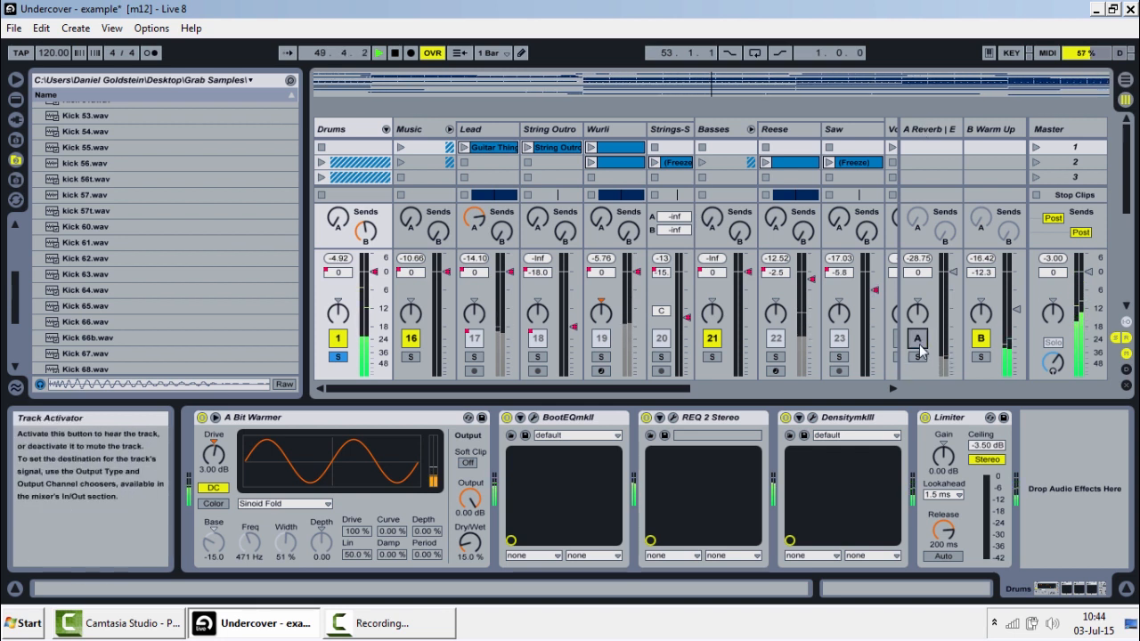
pyautogui.click(917, 340)
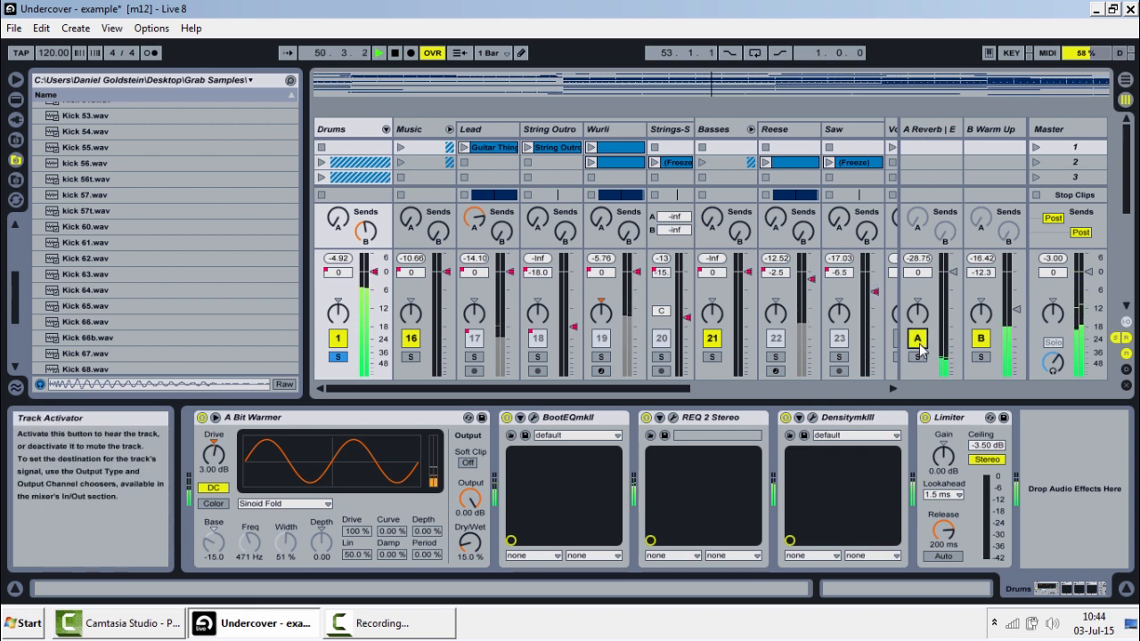
# - Show the A Reverb return's device chain, expanding its Reverb for inspection and folding it again
pyautogui.click(937, 134)
pyautogui.doubleClick(204, 490)
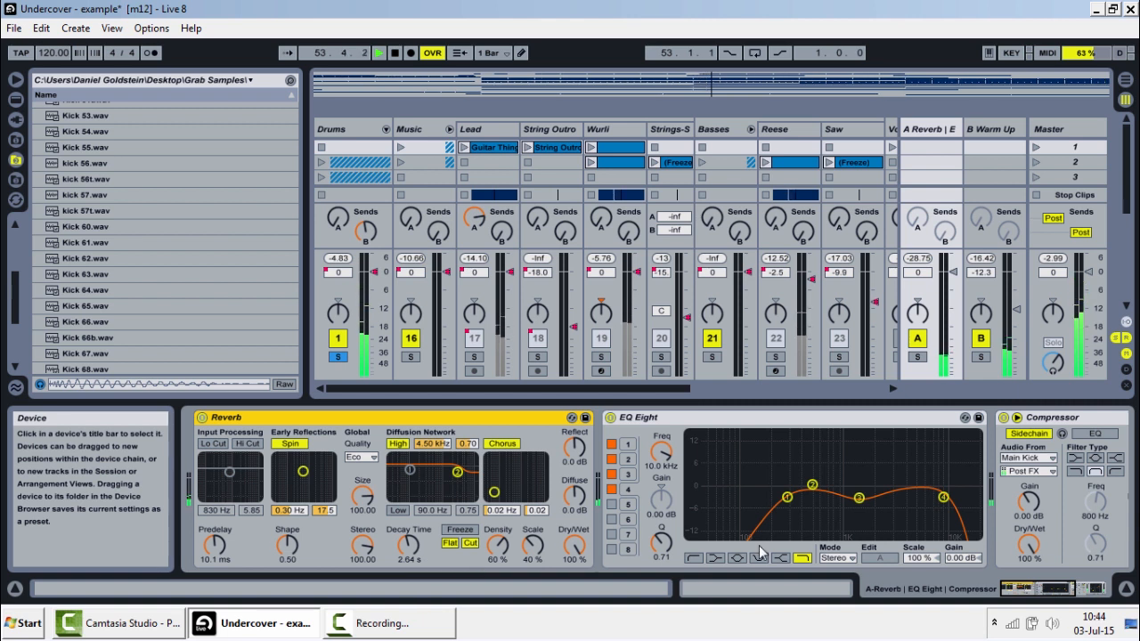
pyautogui.doubleClick(318, 417)
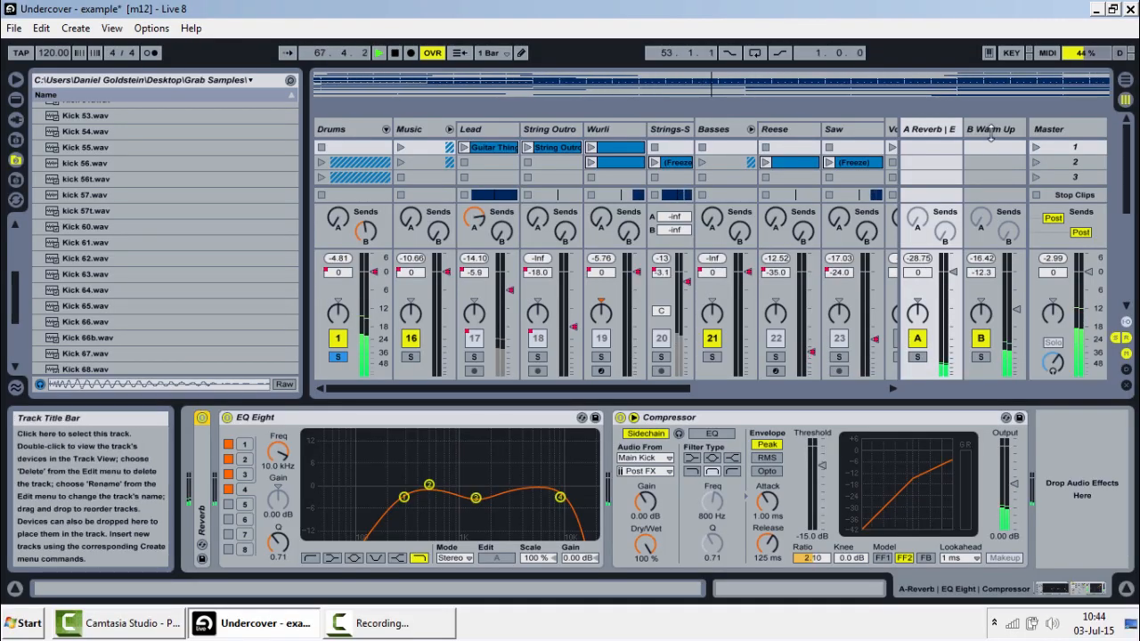
# - Show the B Warm Up return's devices and play the arrangement from about bar 49 in Arrangement View
pyautogui.click(990, 131)
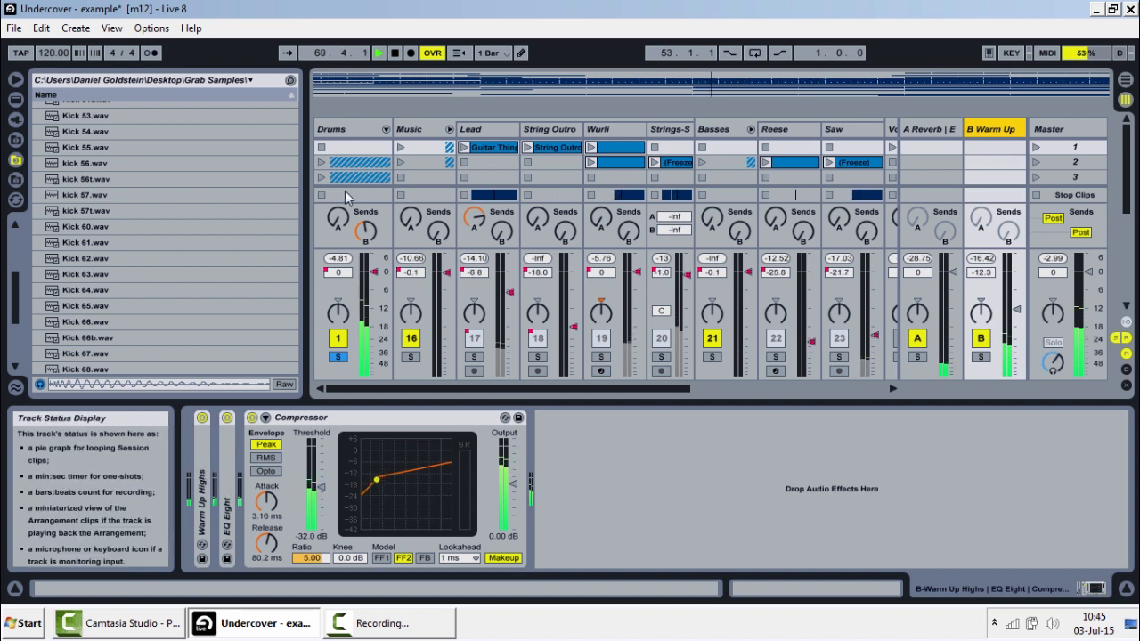
pyautogui.press('Tab')
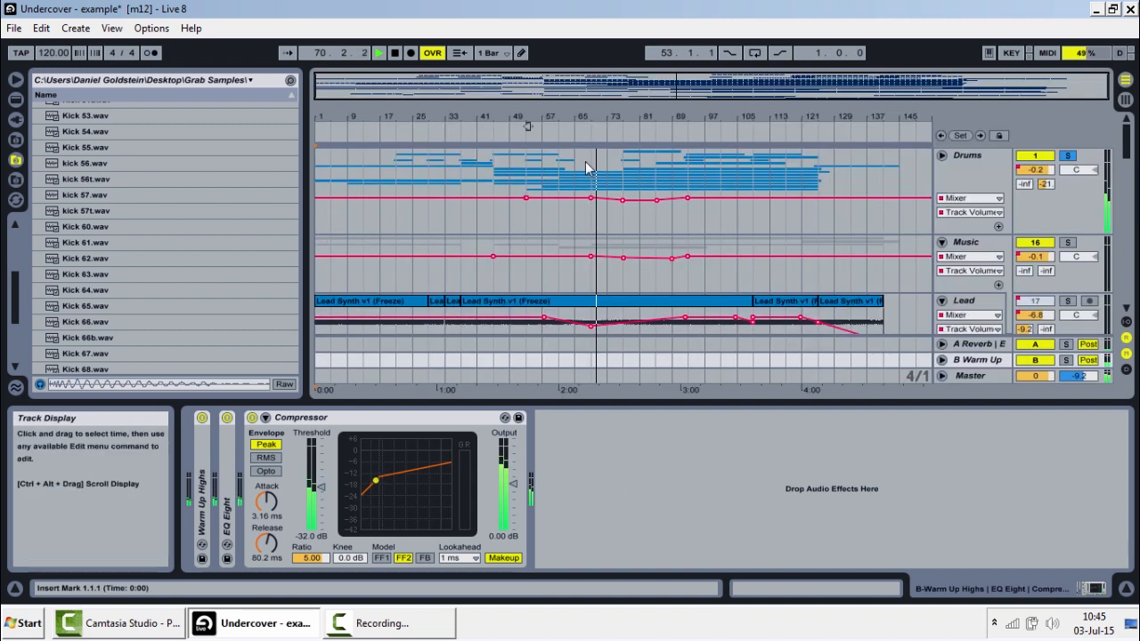
pyautogui.click(515, 138)
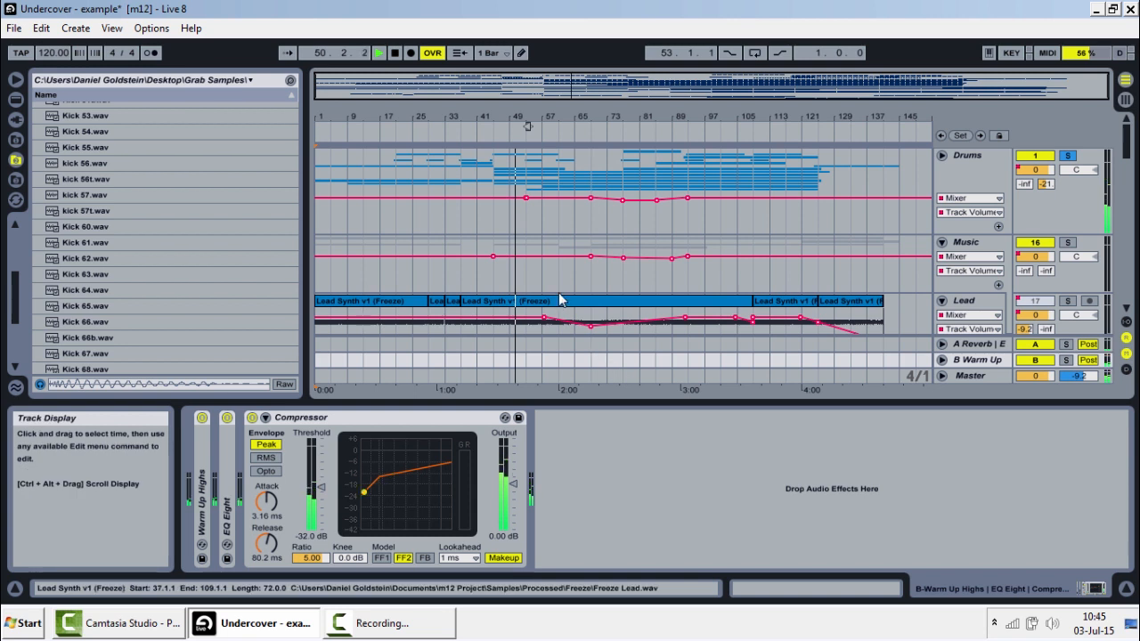
# - Expand the Warm Up Highs device and toggle the B Warm Up return's activator in Session View
pyautogui.doubleClick(202, 504)
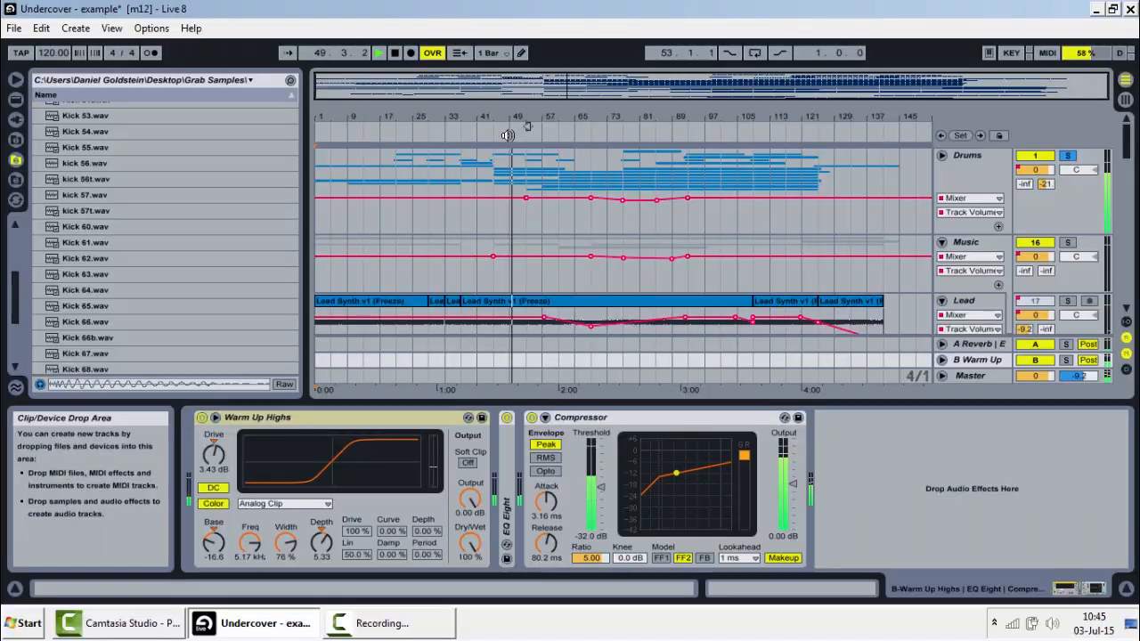
pyautogui.press('Tab')
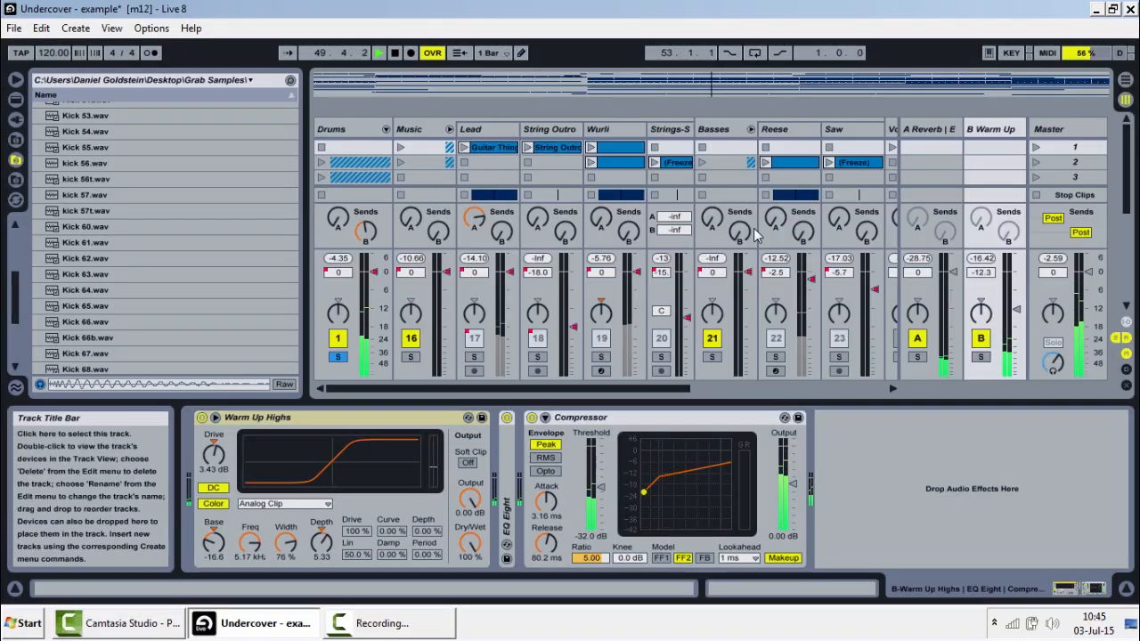
pyautogui.click(980, 338)
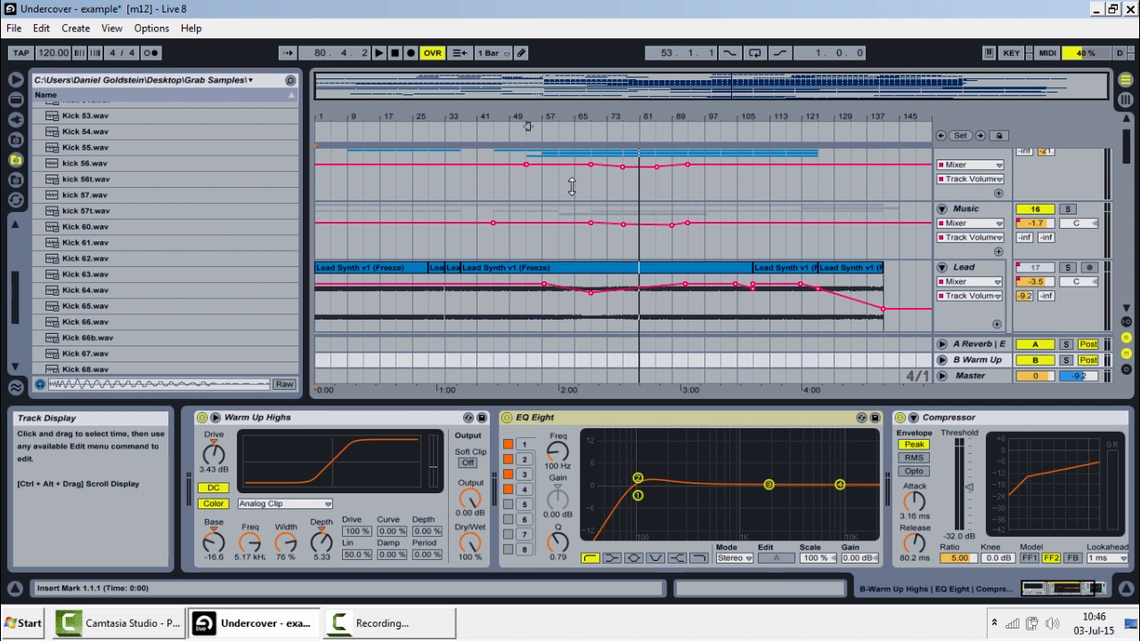
# - Expand the Drums group, solo the Reverb Kick track and play the arrangement from about bar 77
pyautogui.scroll(2, 575, 178)
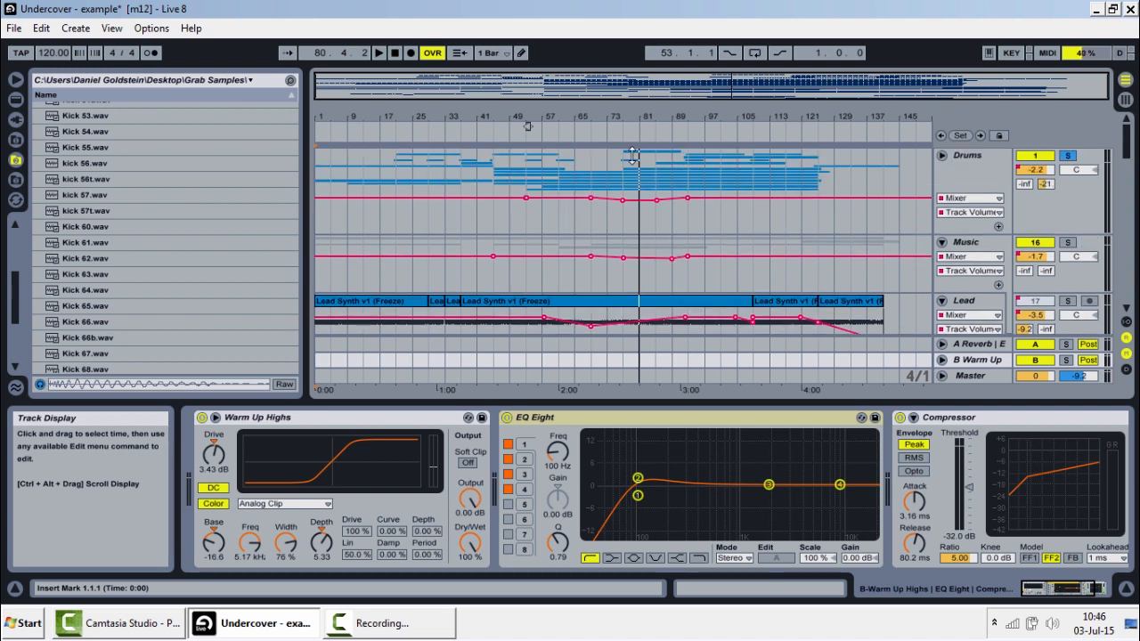
pyautogui.click(942, 155)
pyautogui.scroll(-3, 799, 207)
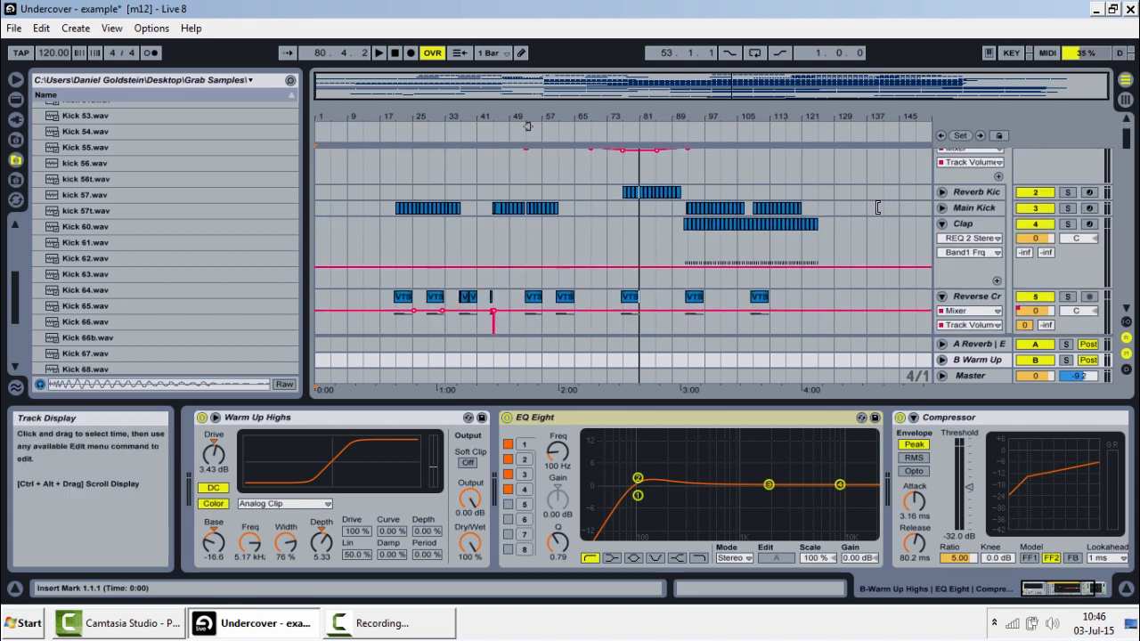
pyautogui.click(1068, 193)
pyautogui.click(626, 123)
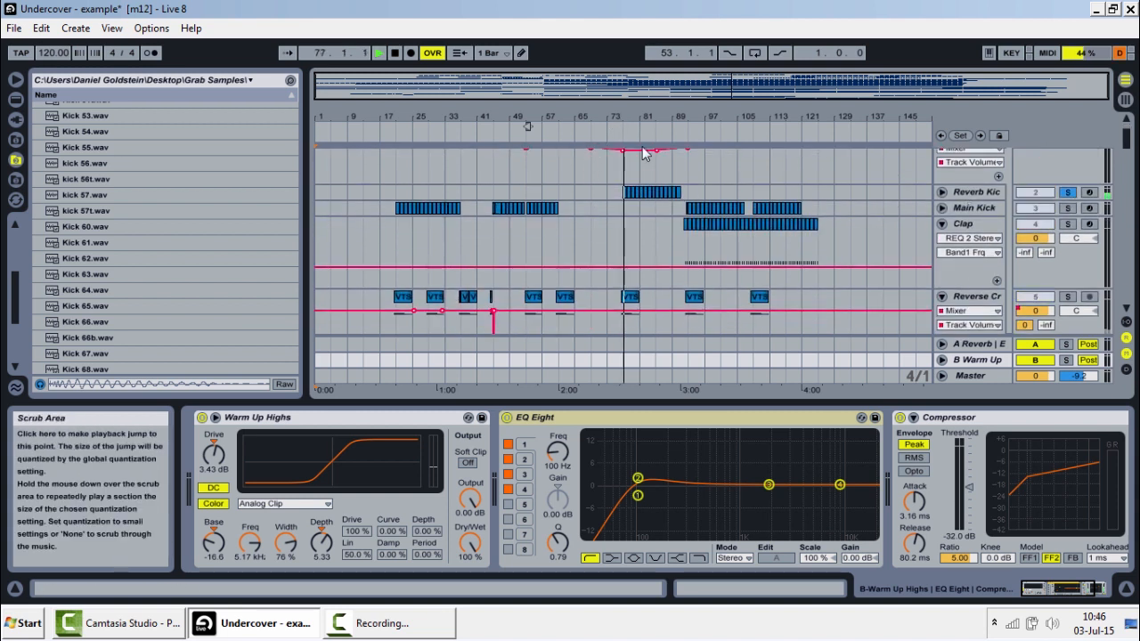
# - Show the Reverb Kick track's sampler, inspect its sample and filter settings, and switch the filter off and on again
pyautogui.click(974, 194)
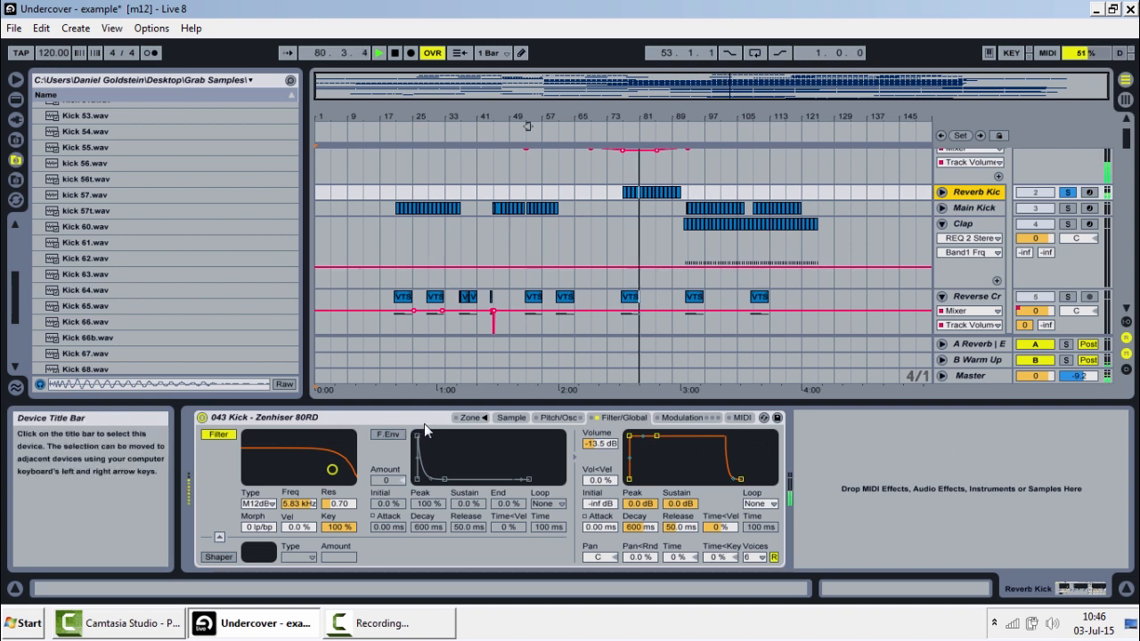
pyautogui.click(514, 422)
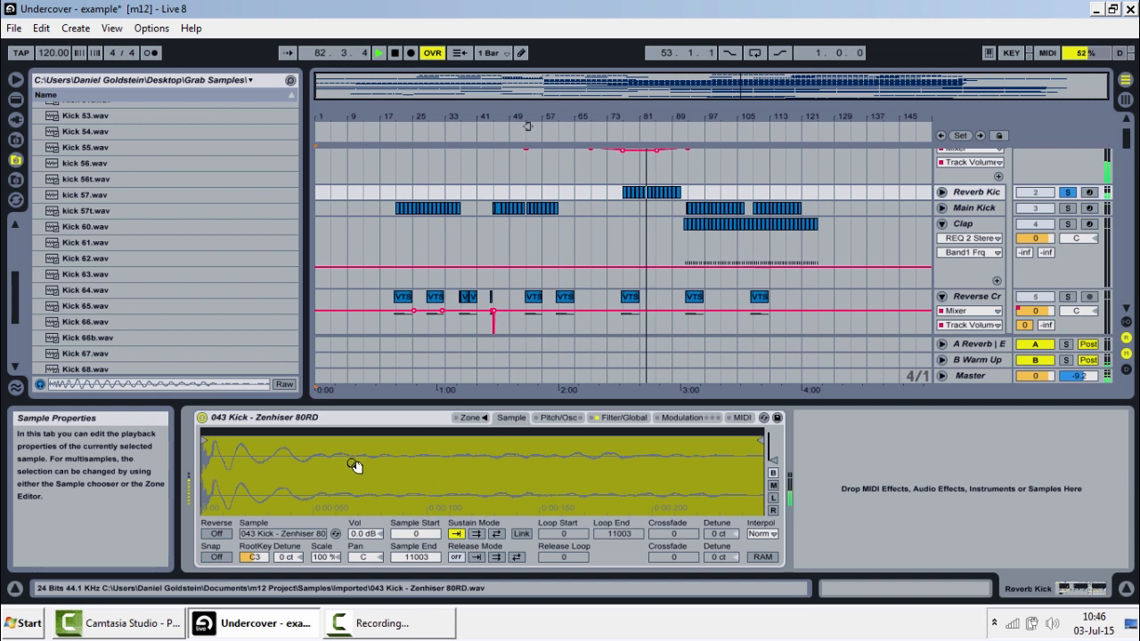
pyautogui.click(622, 418)
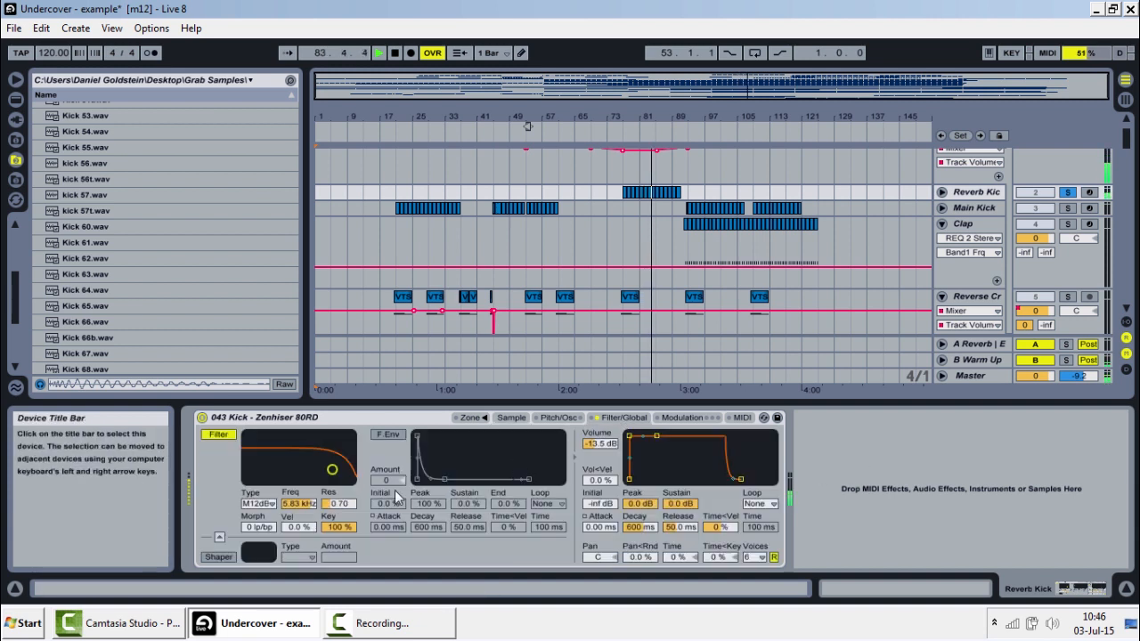
pyautogui.click(216, 436)
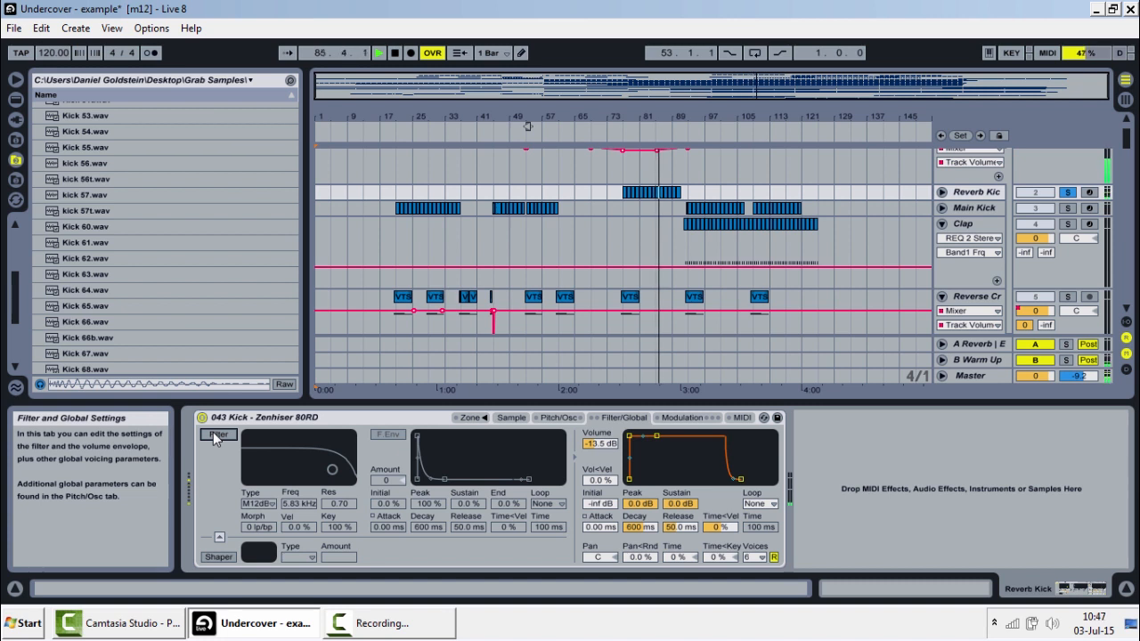
pyautogui.click(215, 437)
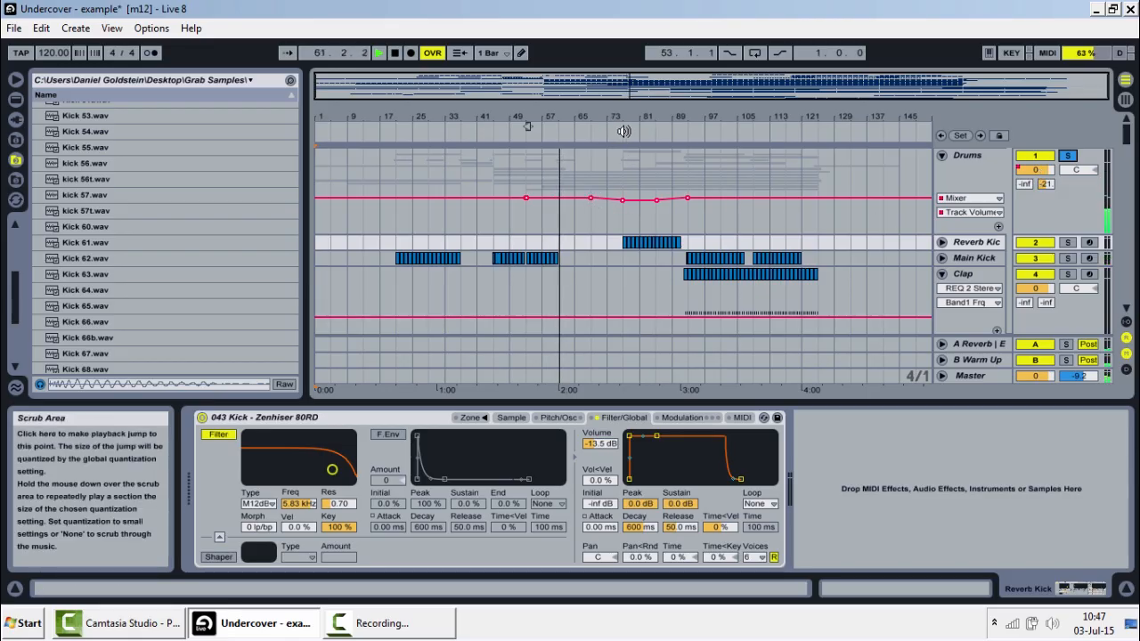
# - Look over the drum tracks and unsolo the Drums group
pyautogui.scroll(-8, 630, 211)
pyautogui.scroll(-10, 643, 218)
pyautogui.scroll(-8, 661, 214)
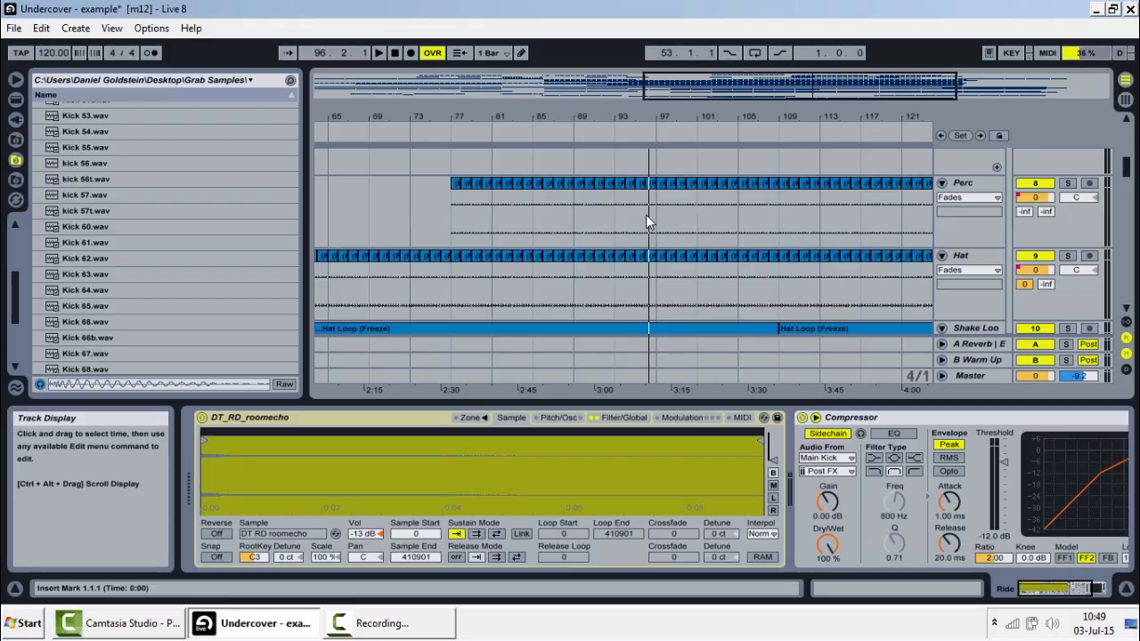
pyautogui.scroll(8, 645, 215)
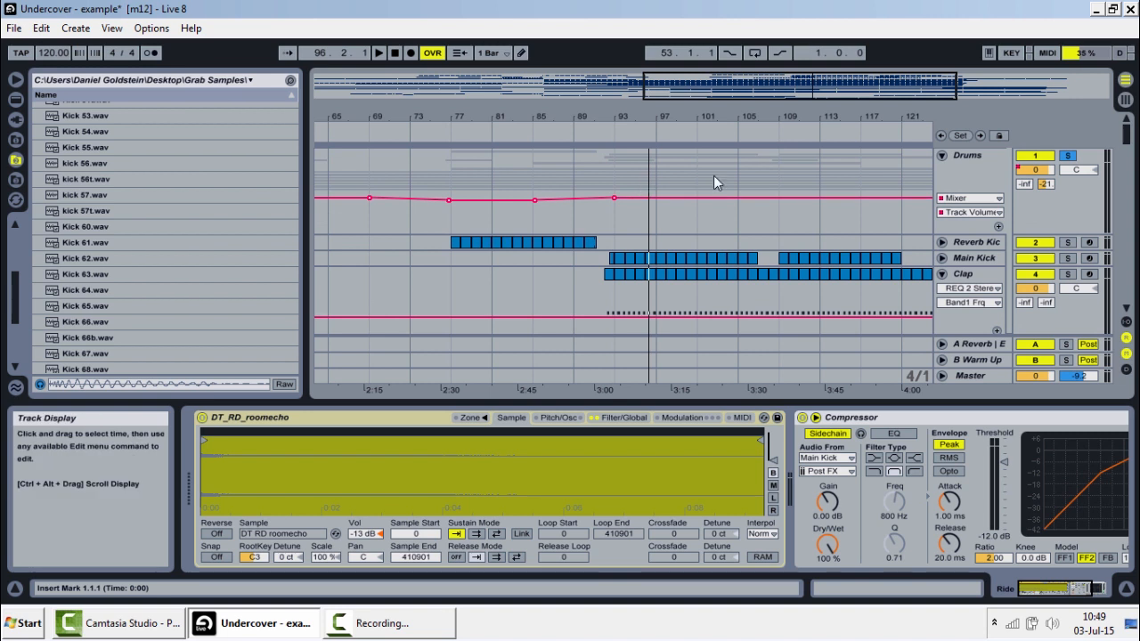
pyautogui.click(1067, 155)
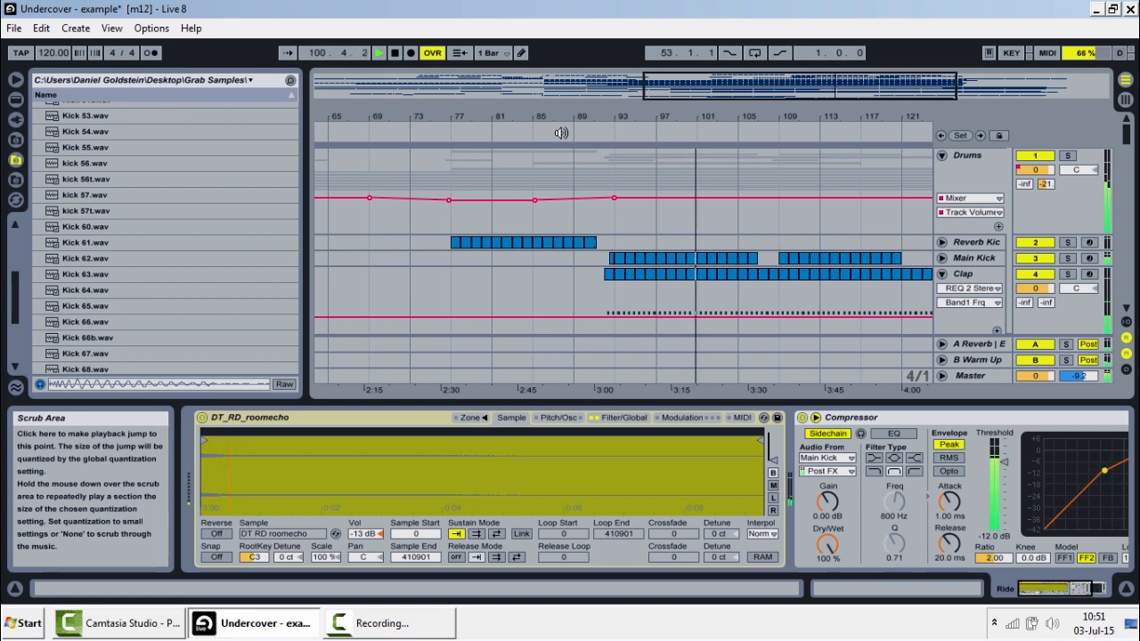
# - Unfold the Main Kick track and toggle its solo on and off
pyautogui.click(942, 258)
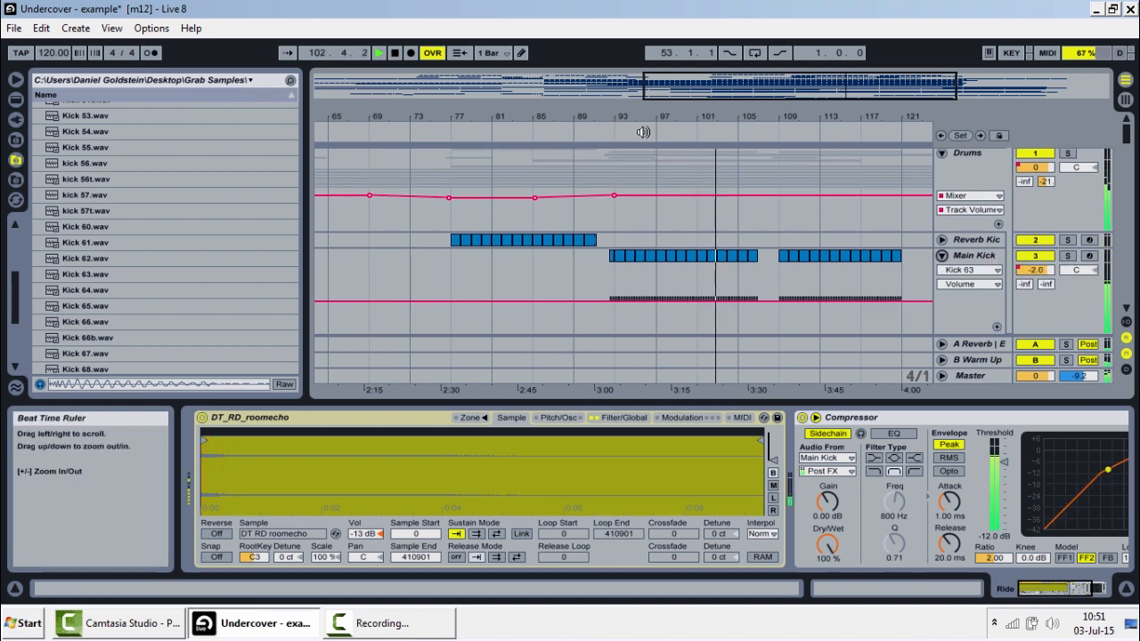
pyautogui.scroll(-3, 702, 239)
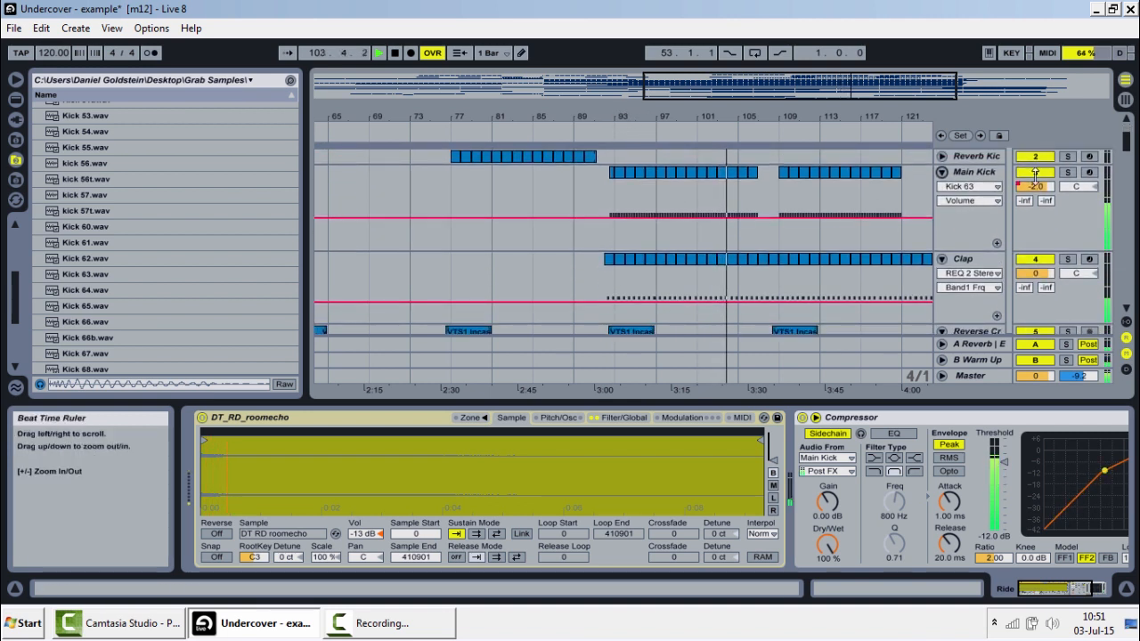
pyautogui.click(1066, 173)
pyautogui.click(1066, 173)
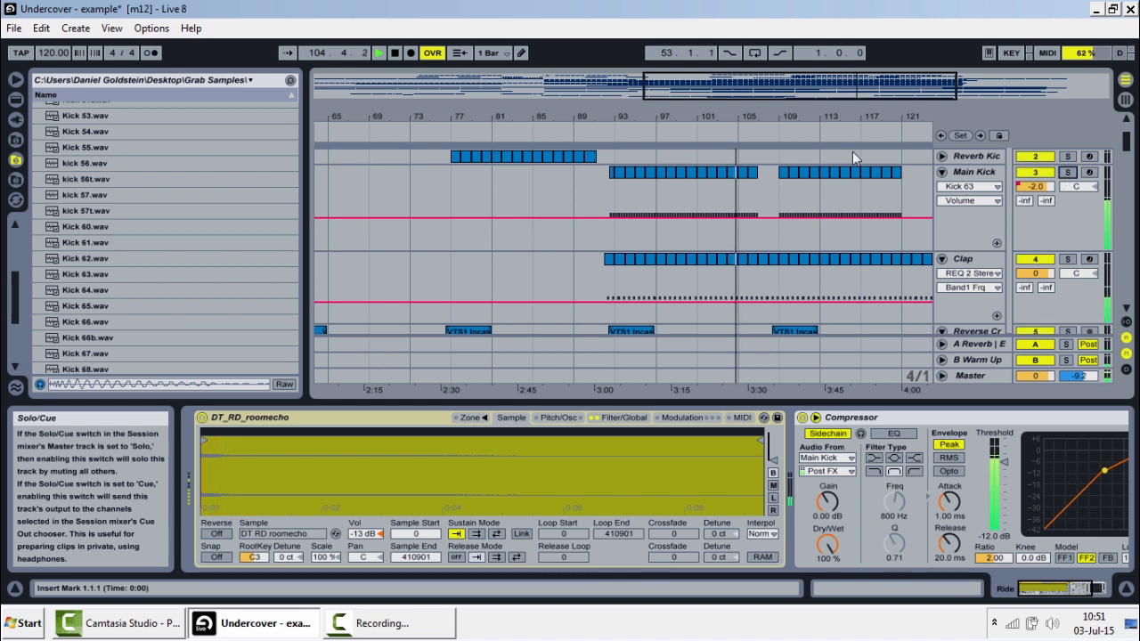
# - Switch the Main Kick track's displayed automation to Mixer and look through its parameters near bar 93
pyautogui.moveTo(626, 117); pyautogui.dragTo(625, 156)
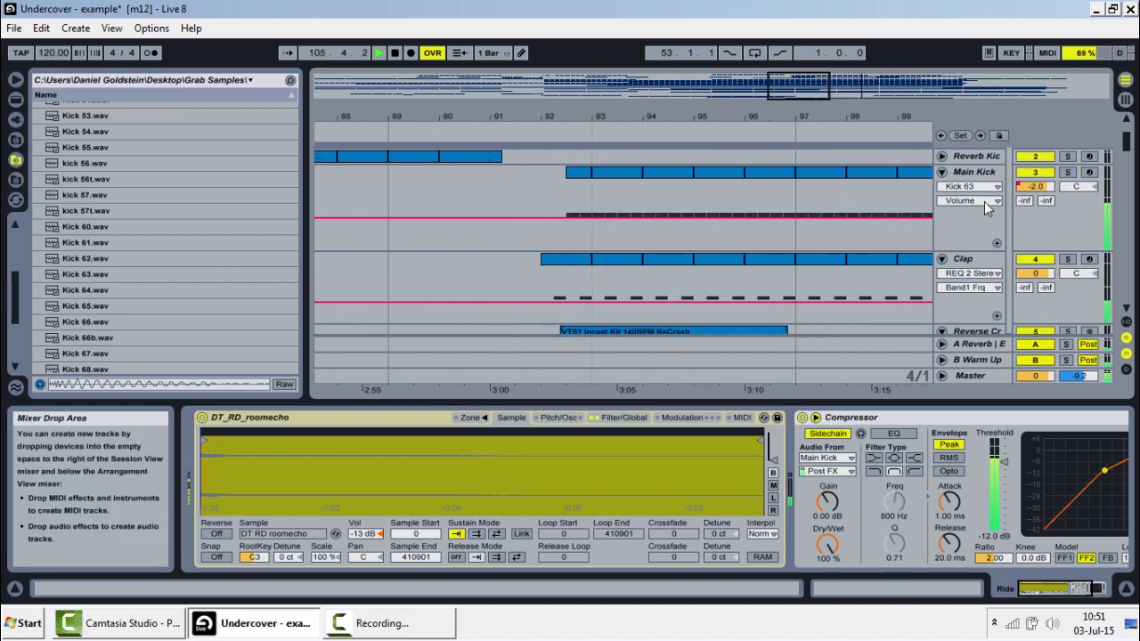
pyautogui.click(978, 187)
pyautogui.click(985, 247)
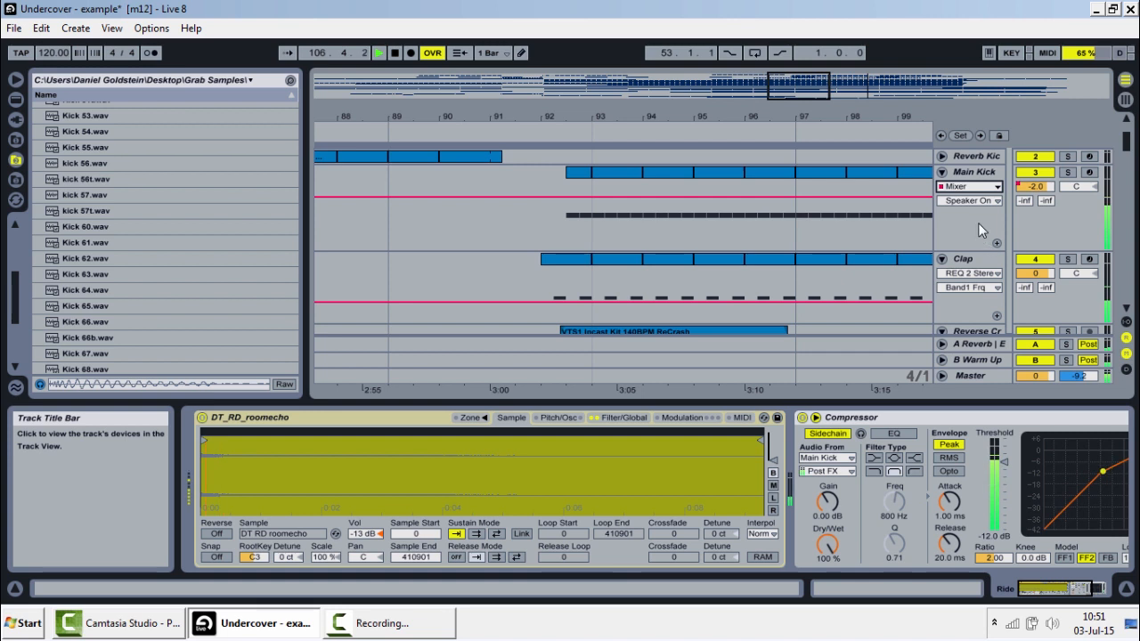
pyautogui.click(972, 199)
pyautogui.doubleClick(974, 231)
pyautogui.click(975, 201)
pyautogui.click(984, 238)
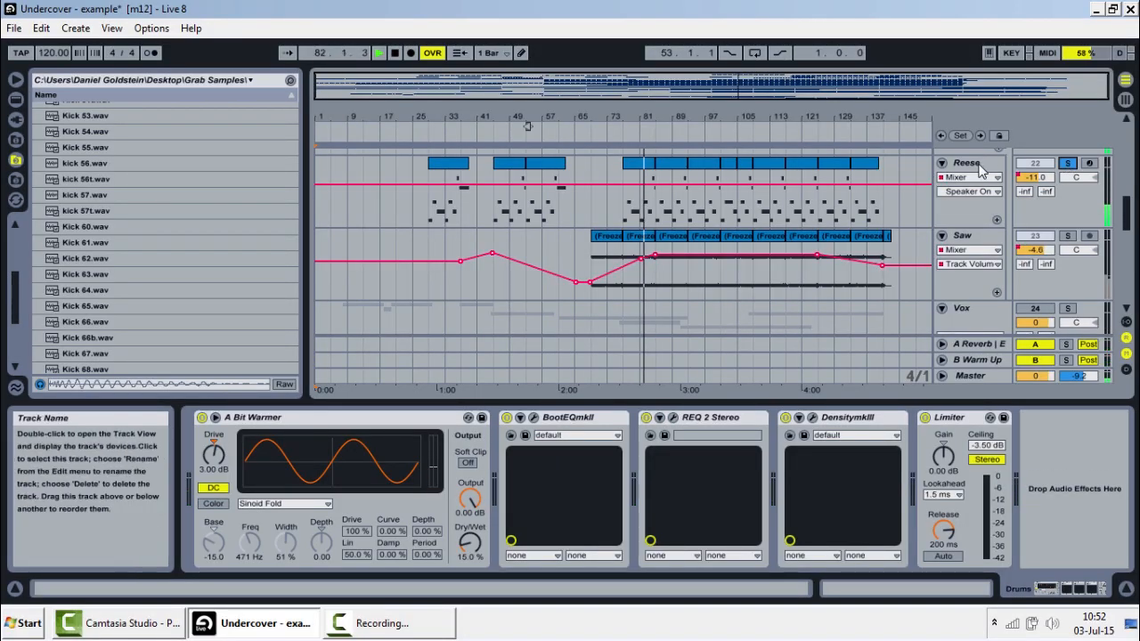
# - Show the Reese track's devices, expanding the TOMM_REEZBASS_C1 sampler for inspection and folding it again in Session View
pyautogui.click(992, 166)
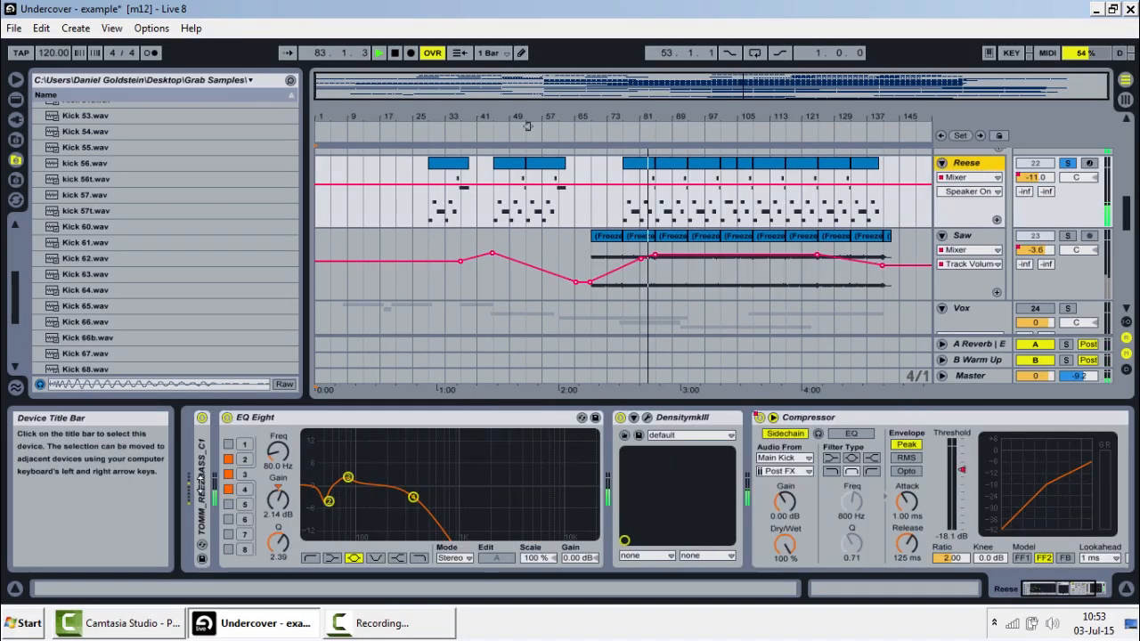
pyautogui.doubleClick(201, 486)
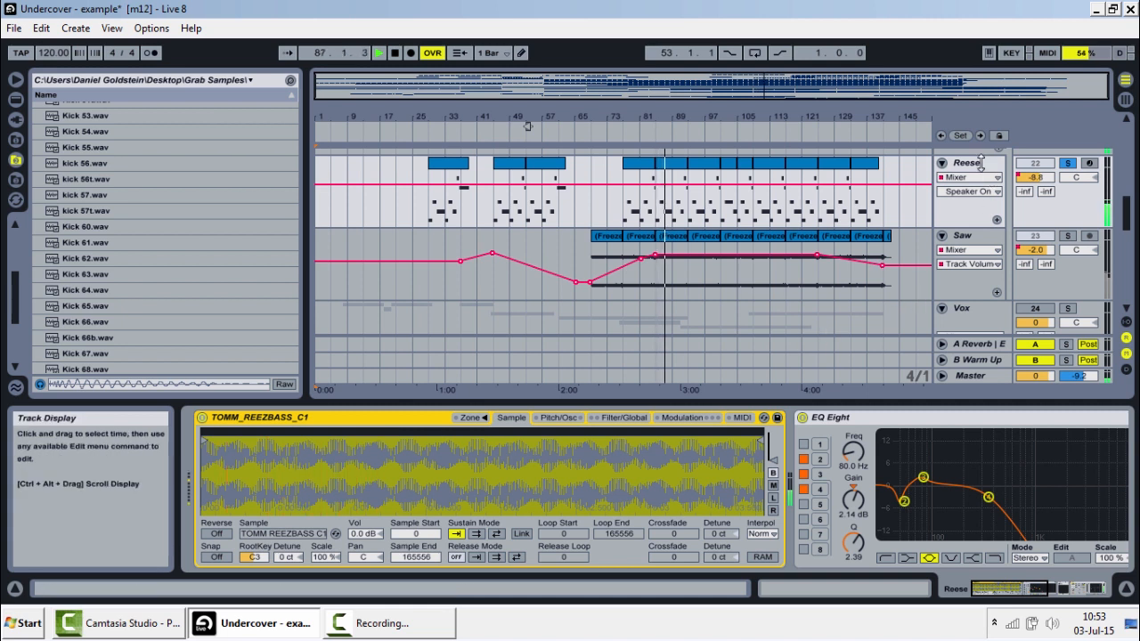
pyautogui.press('Tab')
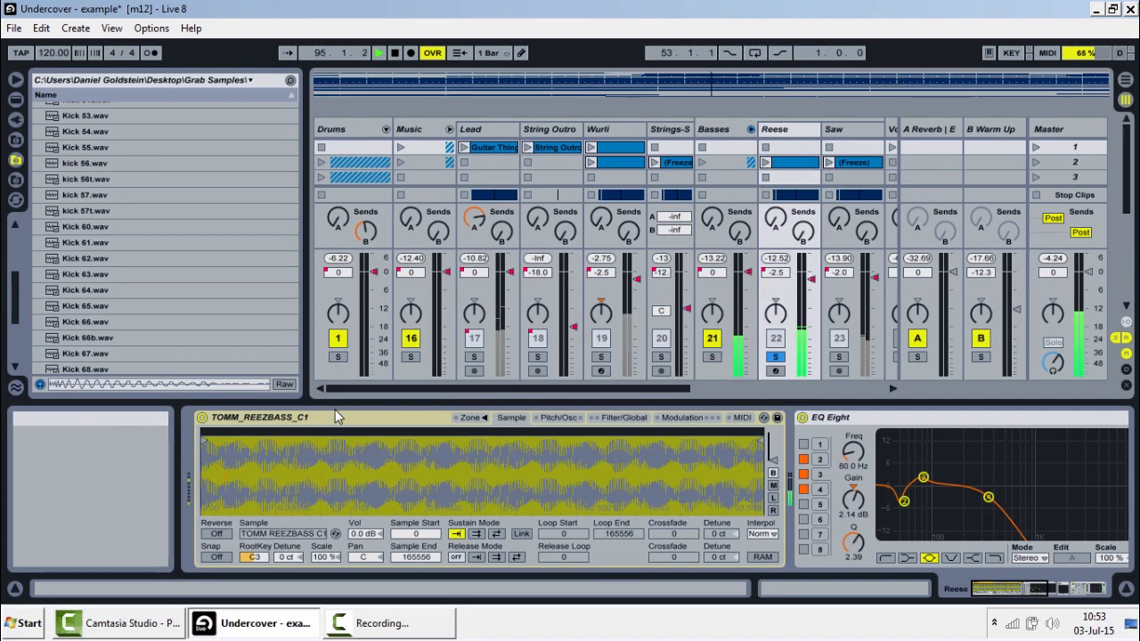
pyautogui.doubleClick(313, 418)
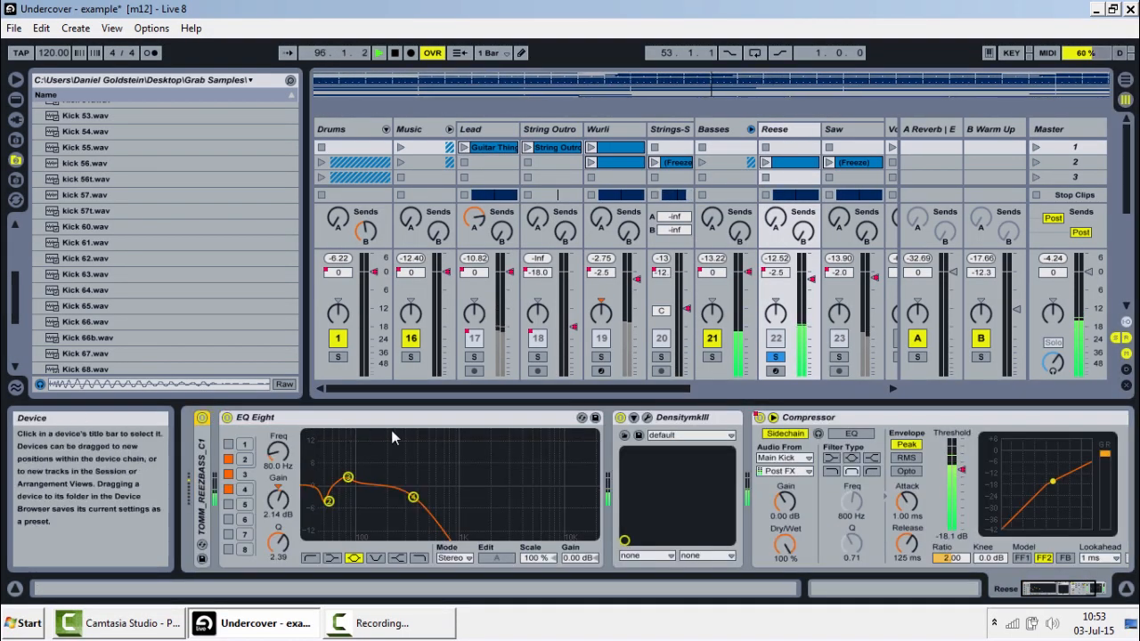
# - Inspect the Reese track's DensitymkIII plug-in window, close it and show the sidechained Compressor at the chain's end
pyautogui.click(647, 418)
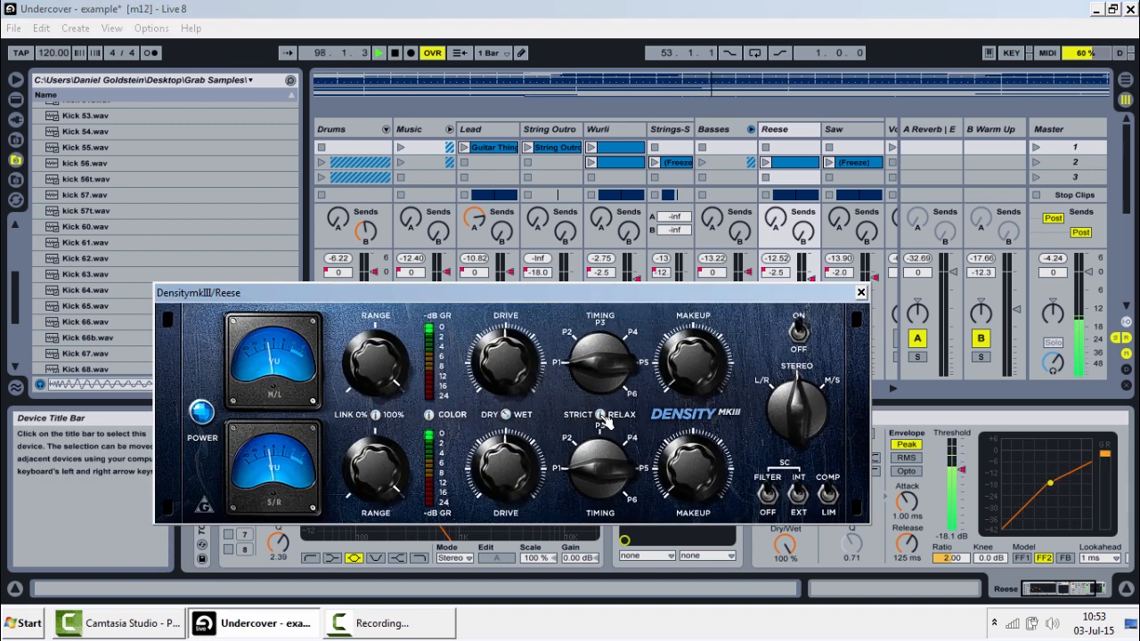
pyautogui.moveTo(212, 300); pyautogui.dragTo(203, 295)
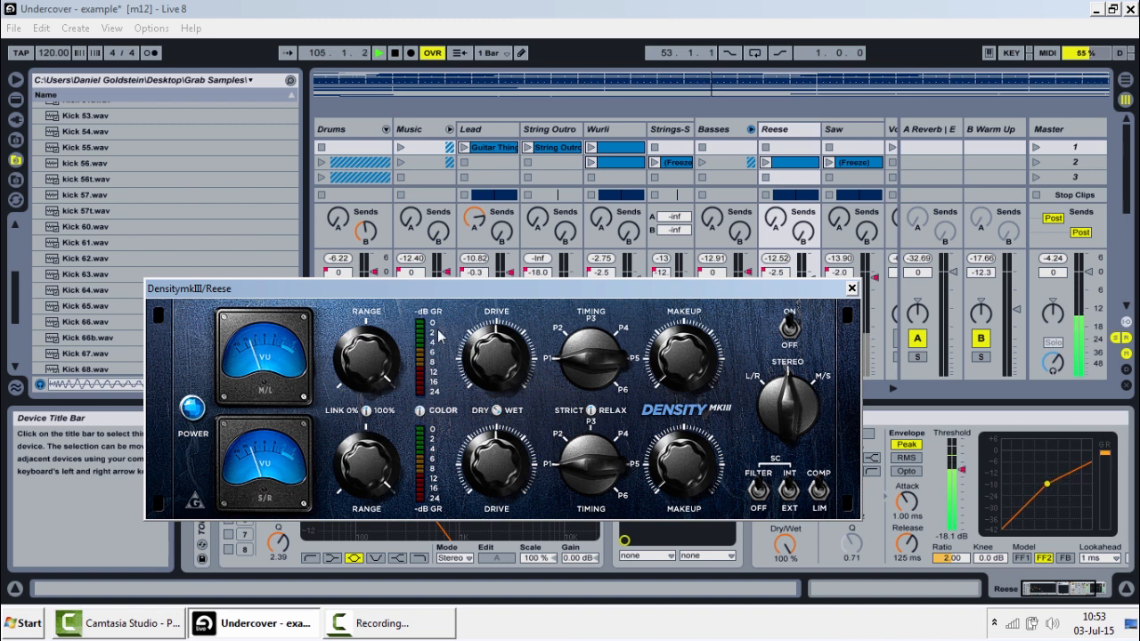
pyautogui.click(853, 290)
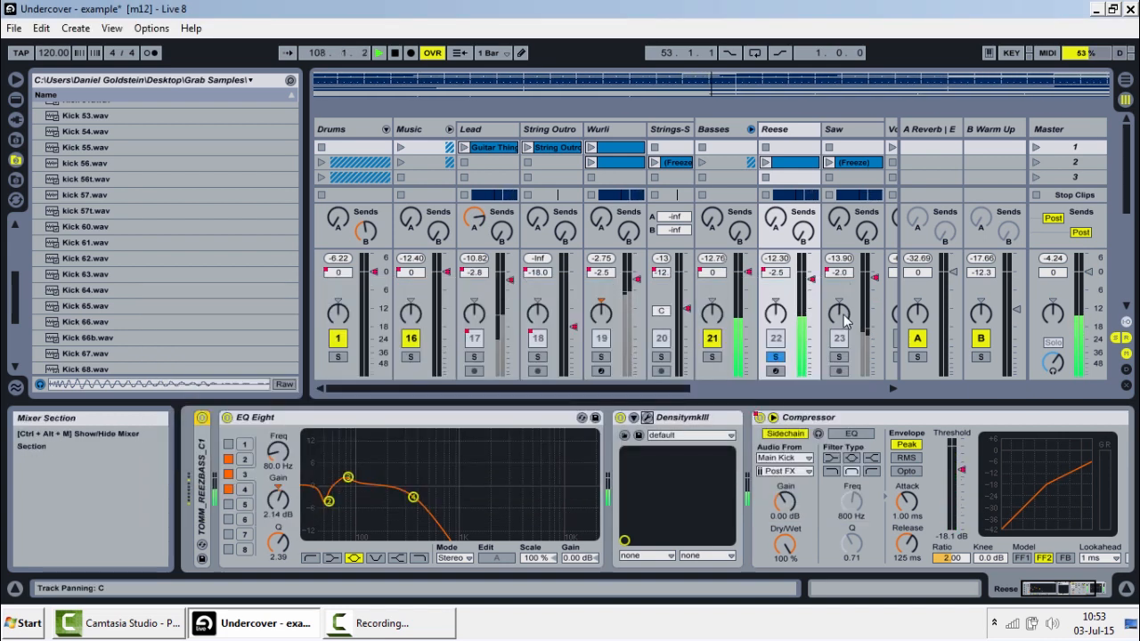
pyautogui.moveTo(1075, 588); pyautogui.dragTo(1099, 588)
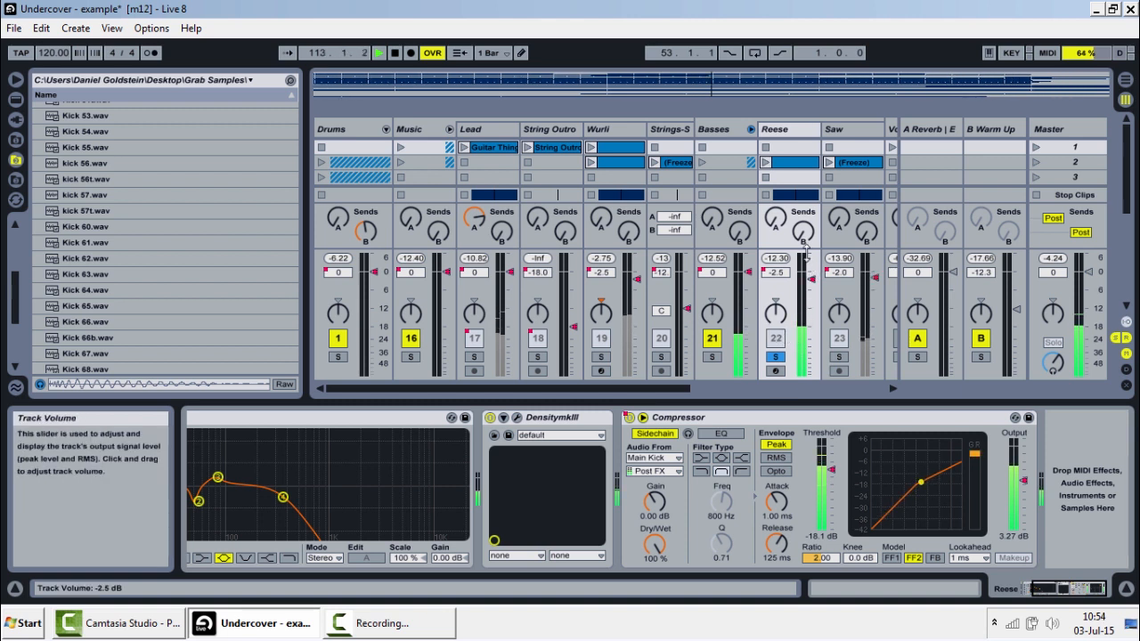
# - Play from about bar 77 in Arrangement View, unsolo the Reese track, and solo then unsolo the Saw track
pyautogui.press('Tab')
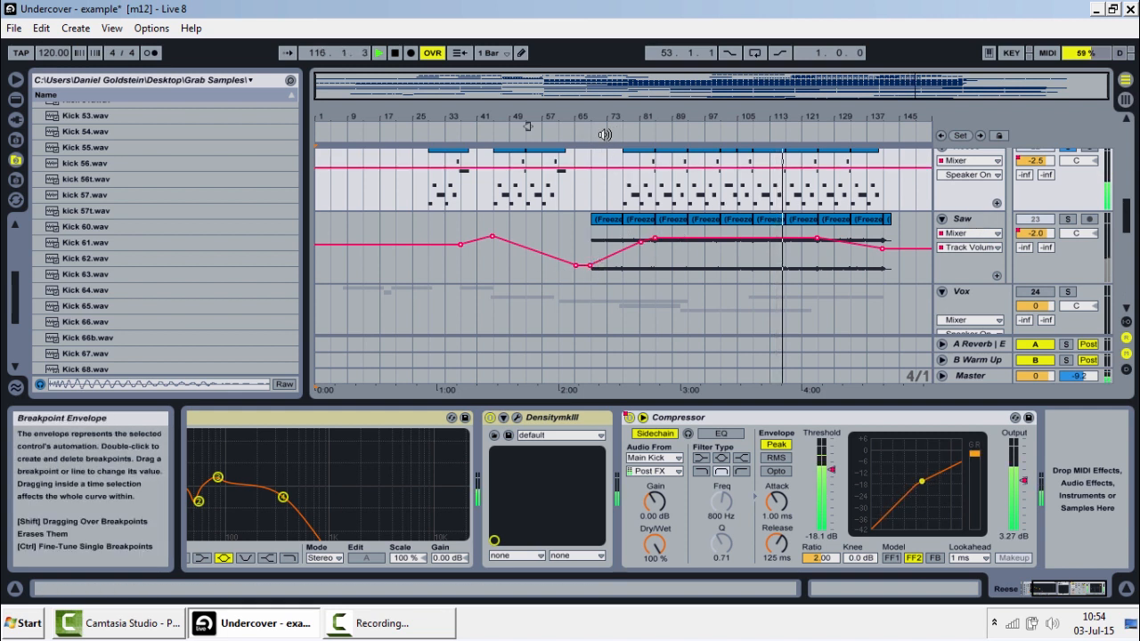
pyautogui.click(639, 148)
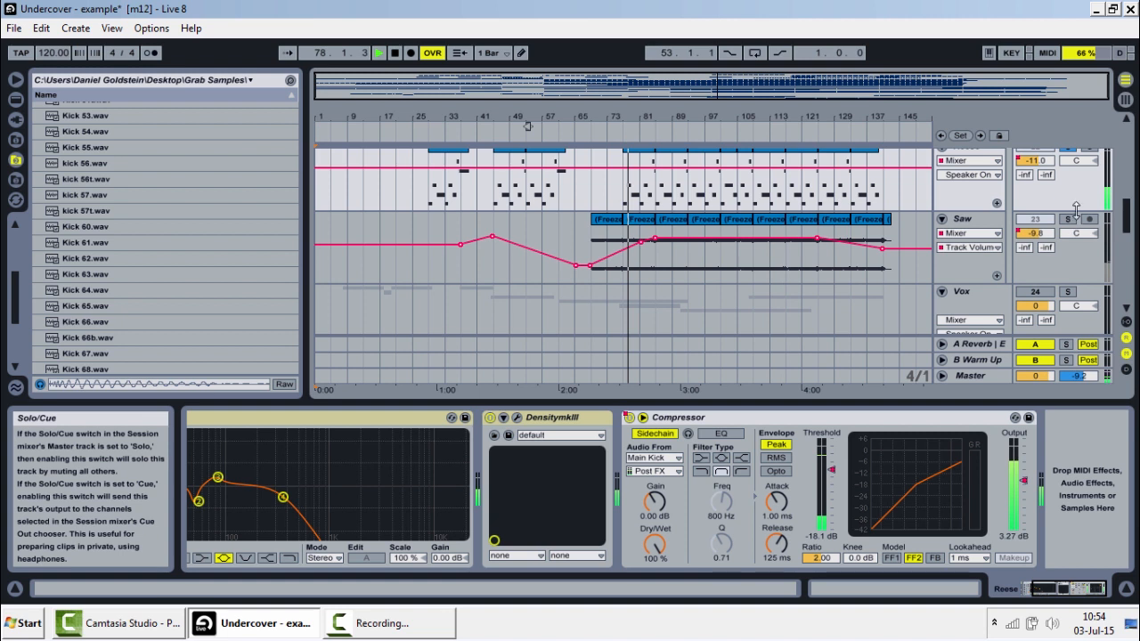
pyautogui.scroll(1, 1067, 206)
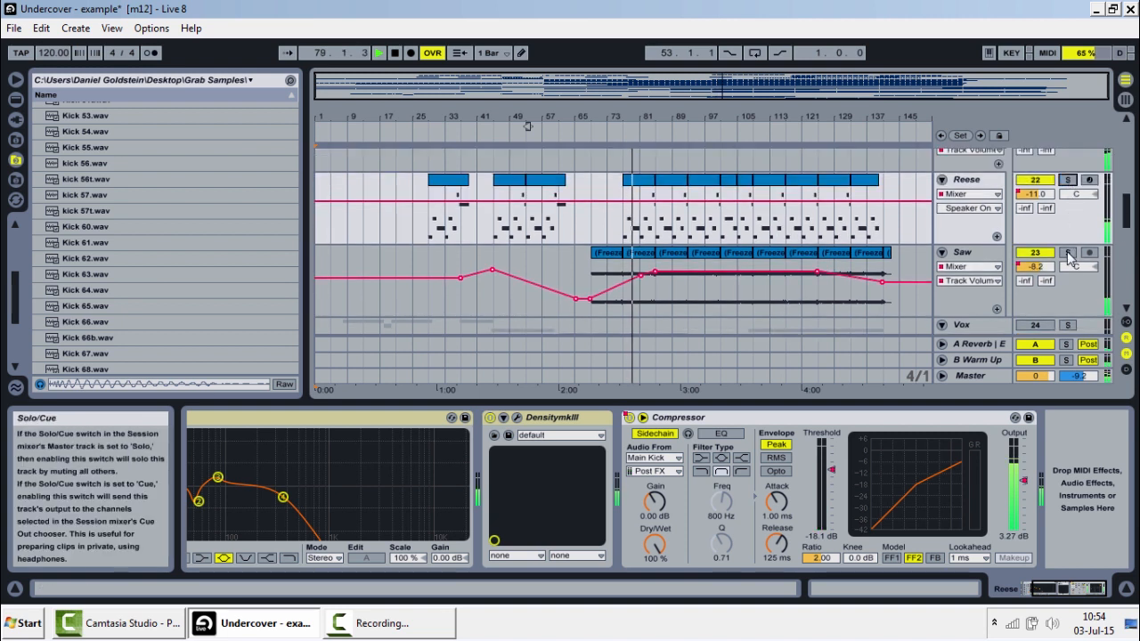
pyautogui.click(1068, 254)
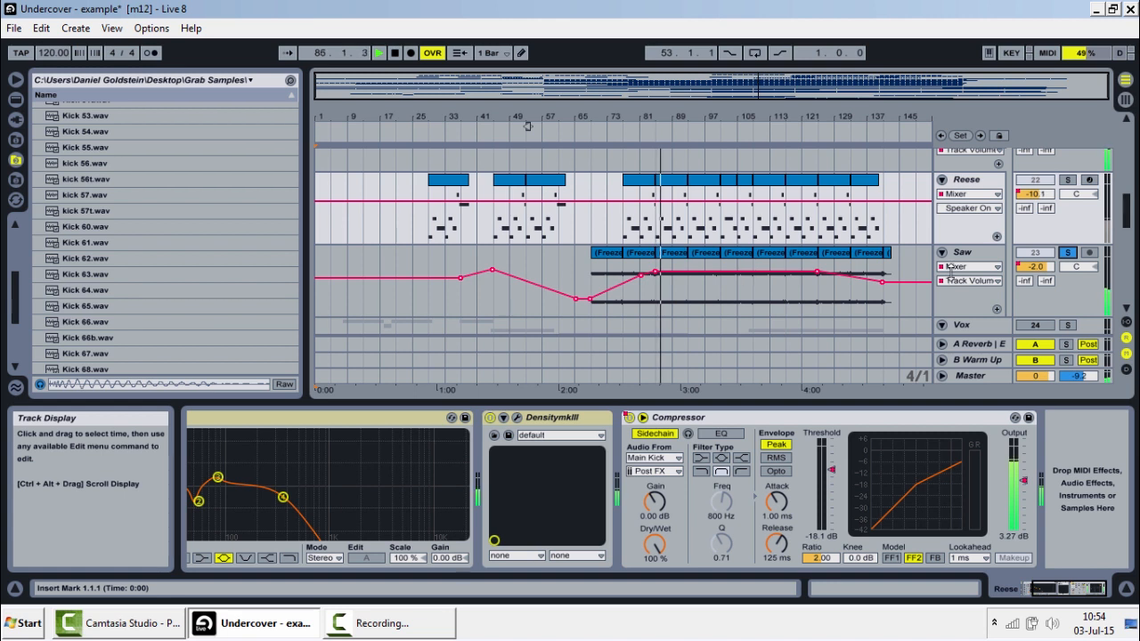
pyautogui.click(1068, 253)
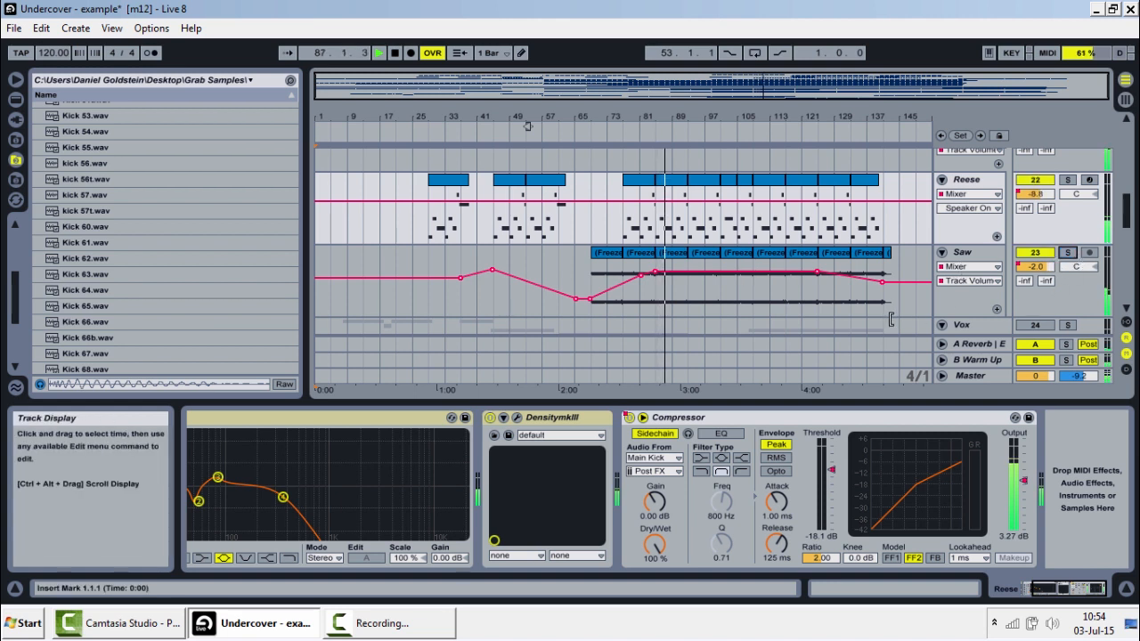